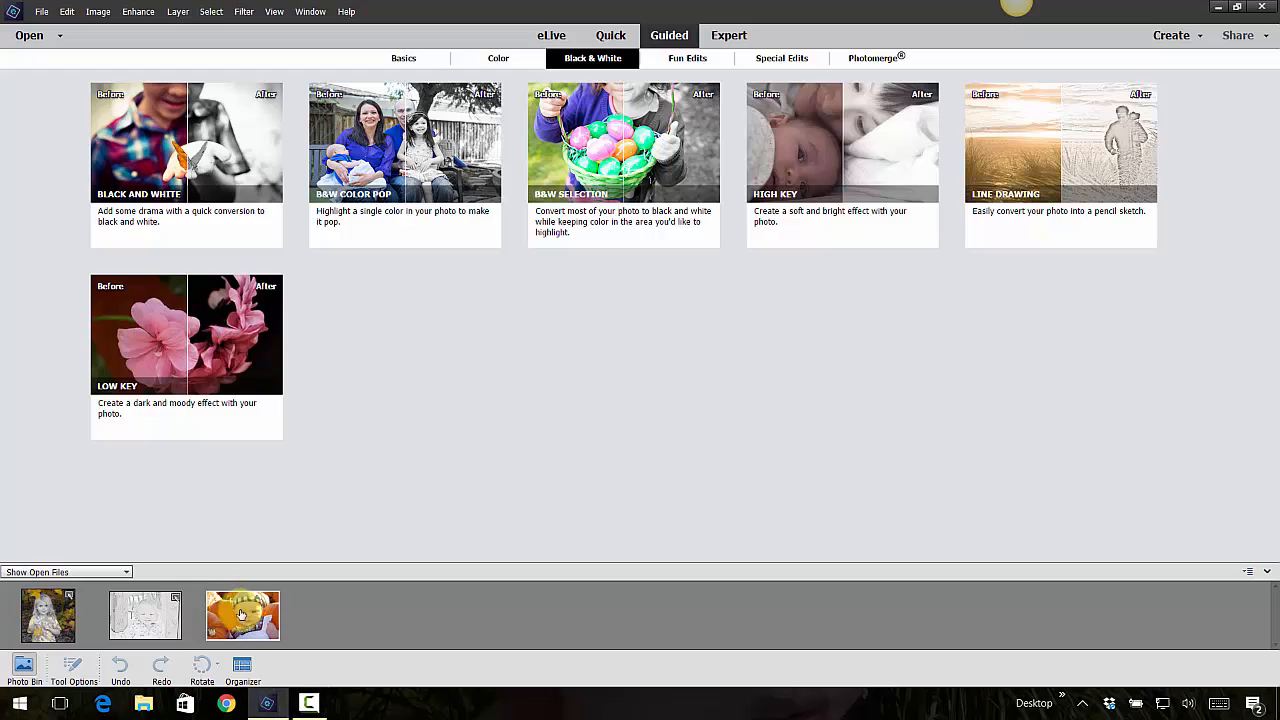
Step: Close all three photos in the Photo Bin, discarding any unsaved changes
right_click(241, 615)
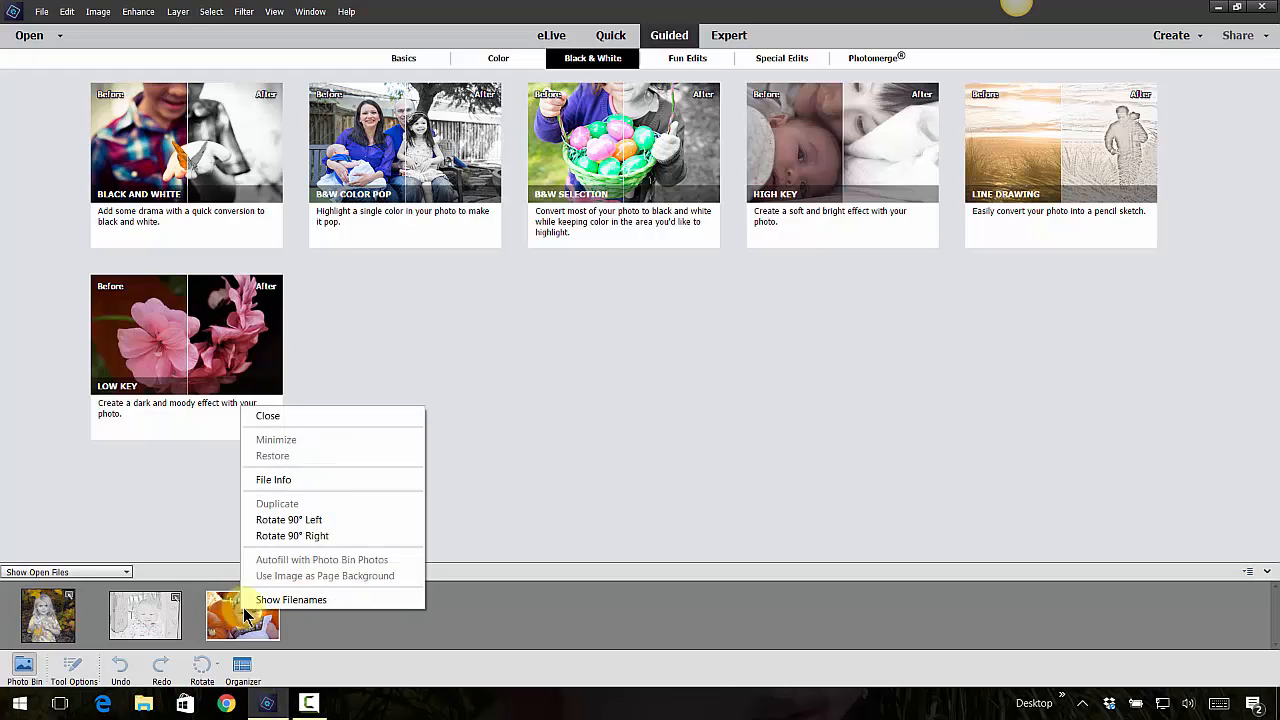
click(295, 417)
right_click(138, 622)
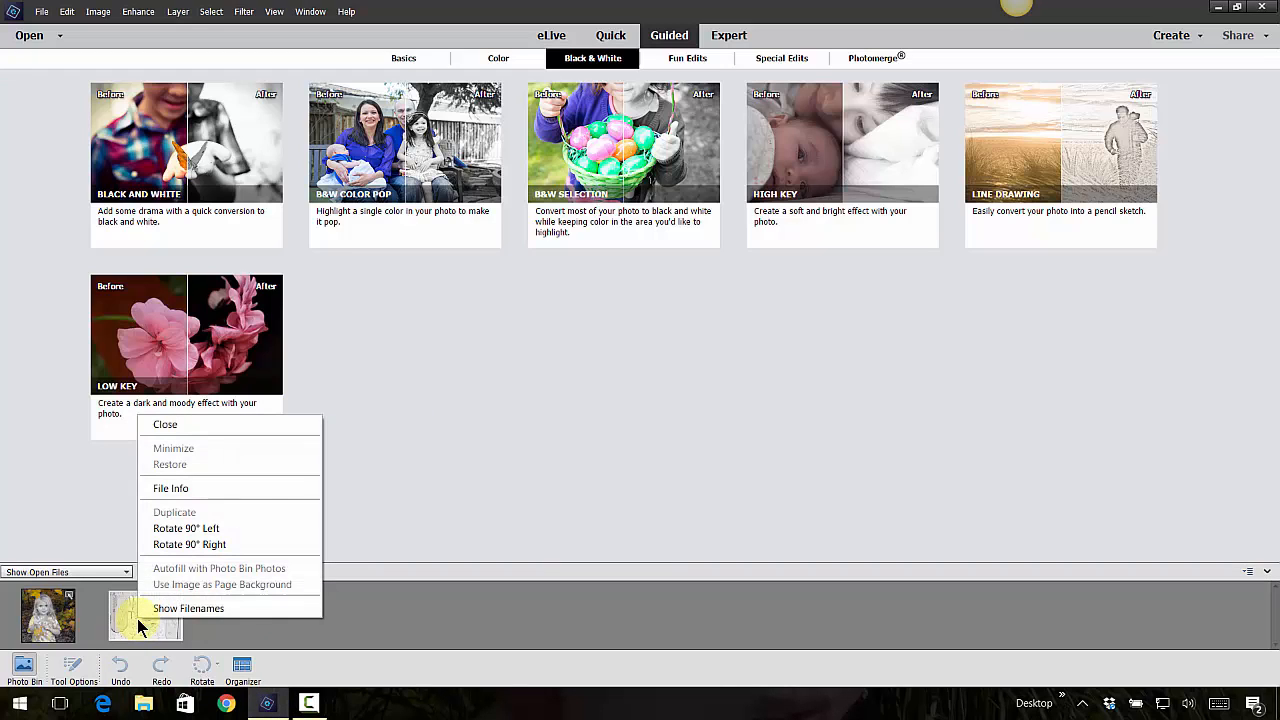
click(170, 428)
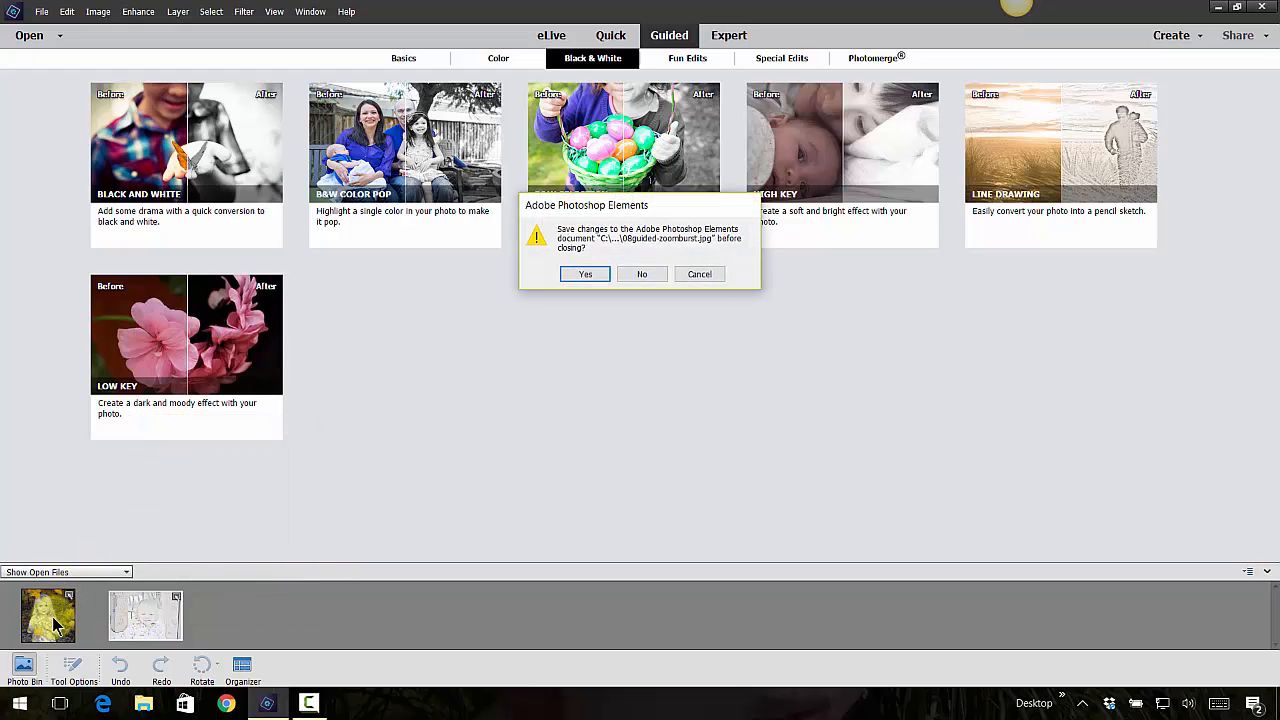
click(641, 273)
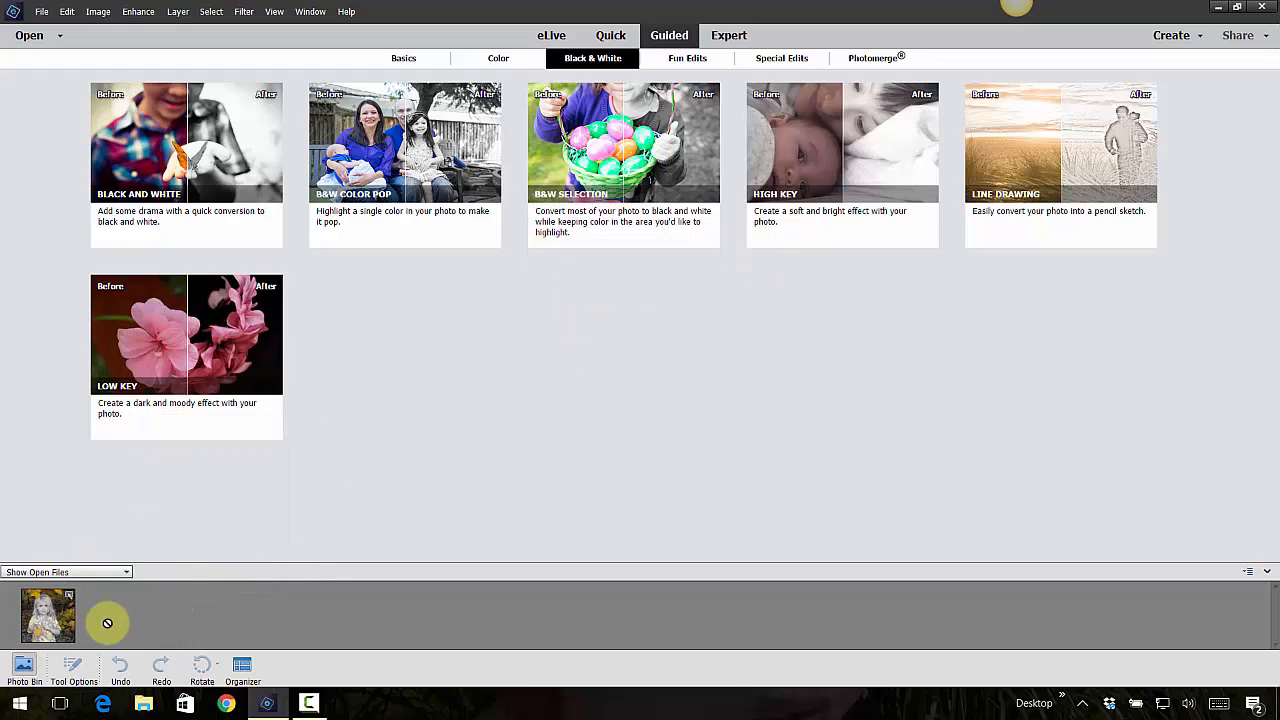
right_click(50, 618)
click(92, 431)
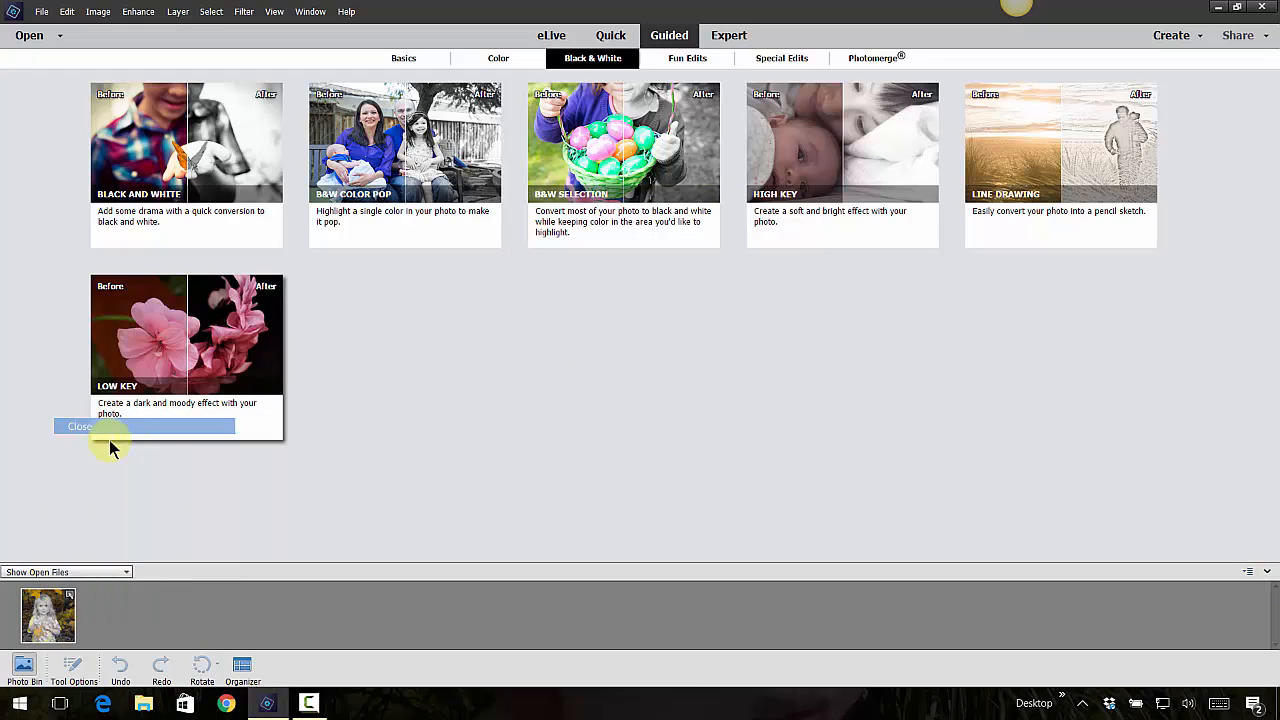
click(641, 273)
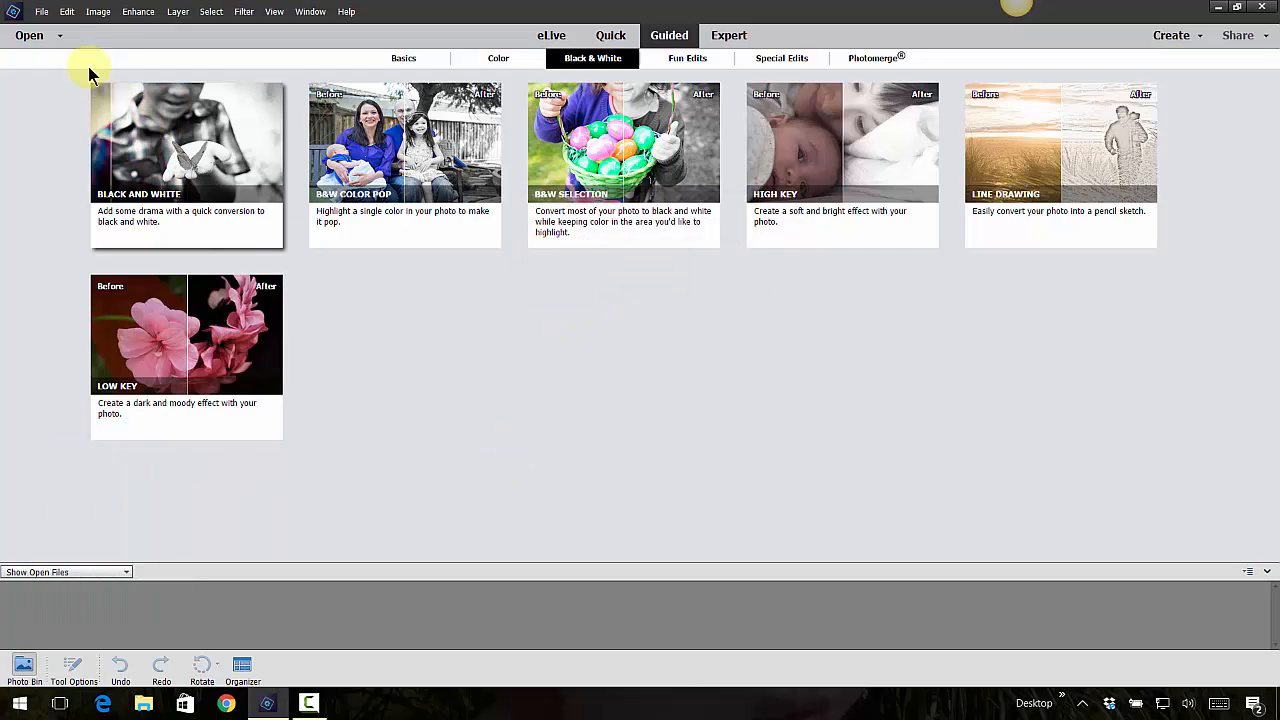
click(42, 12)
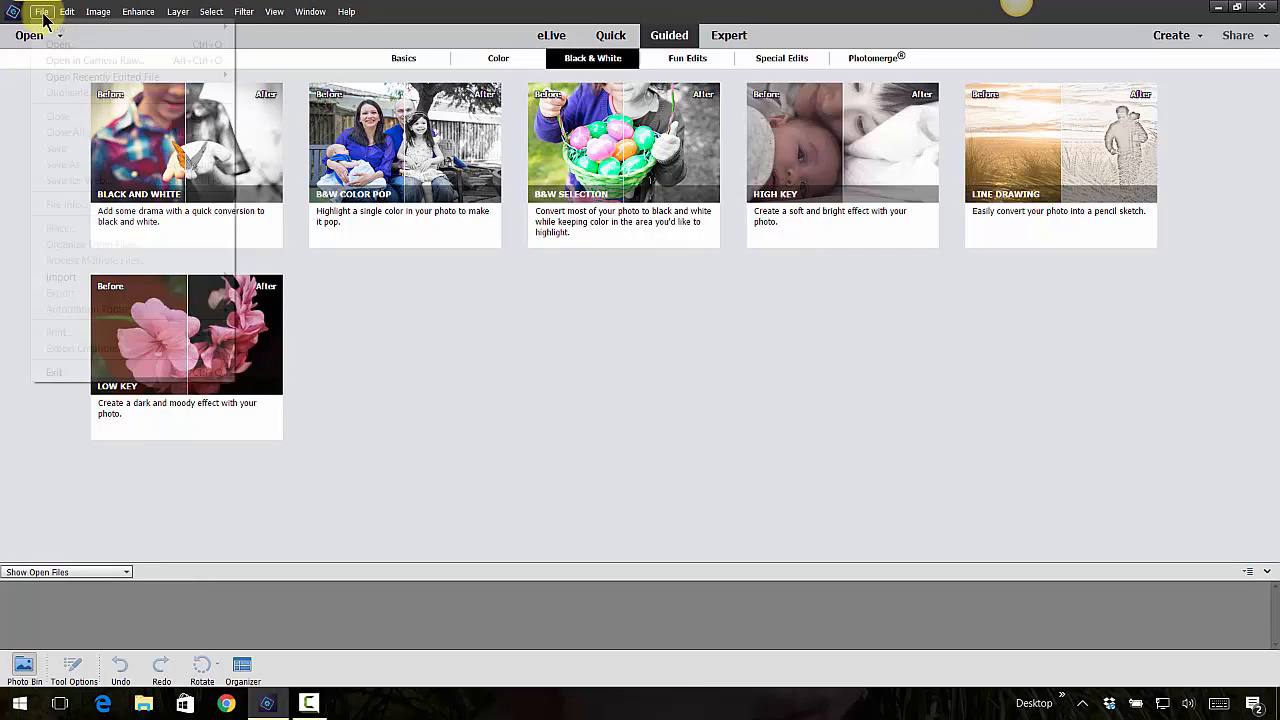
click(62, 44)
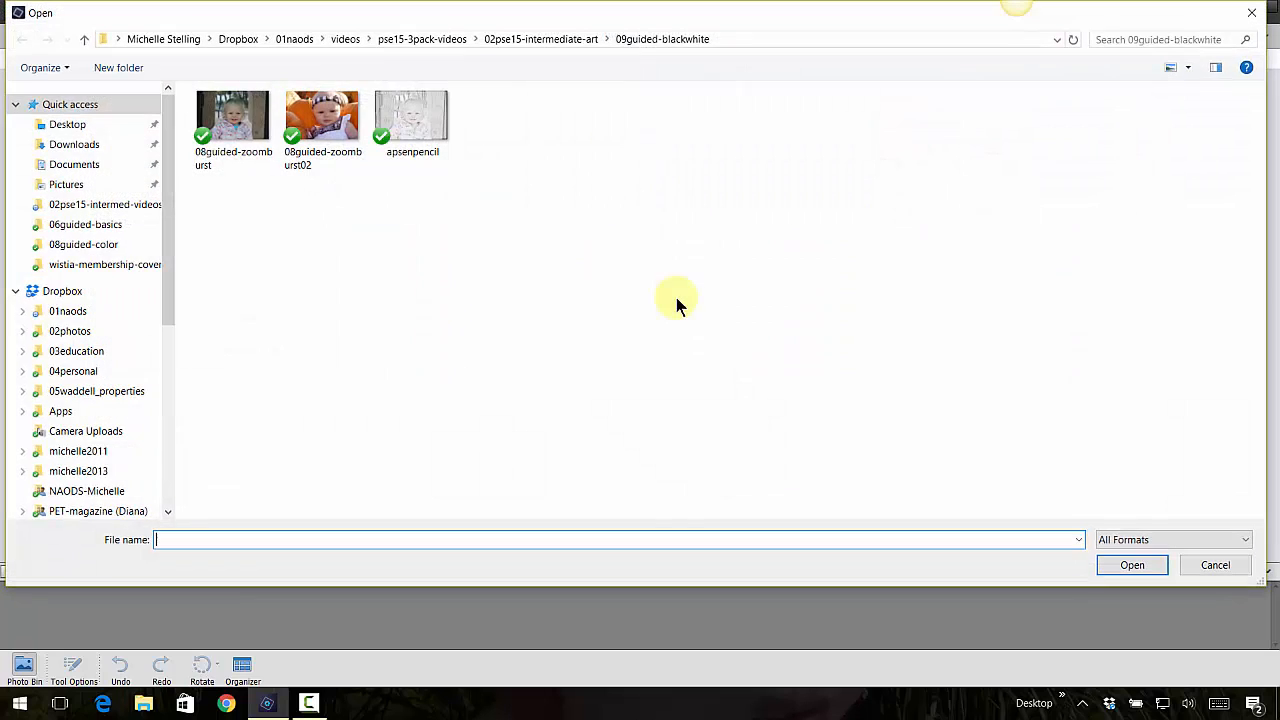
click(581, 46)
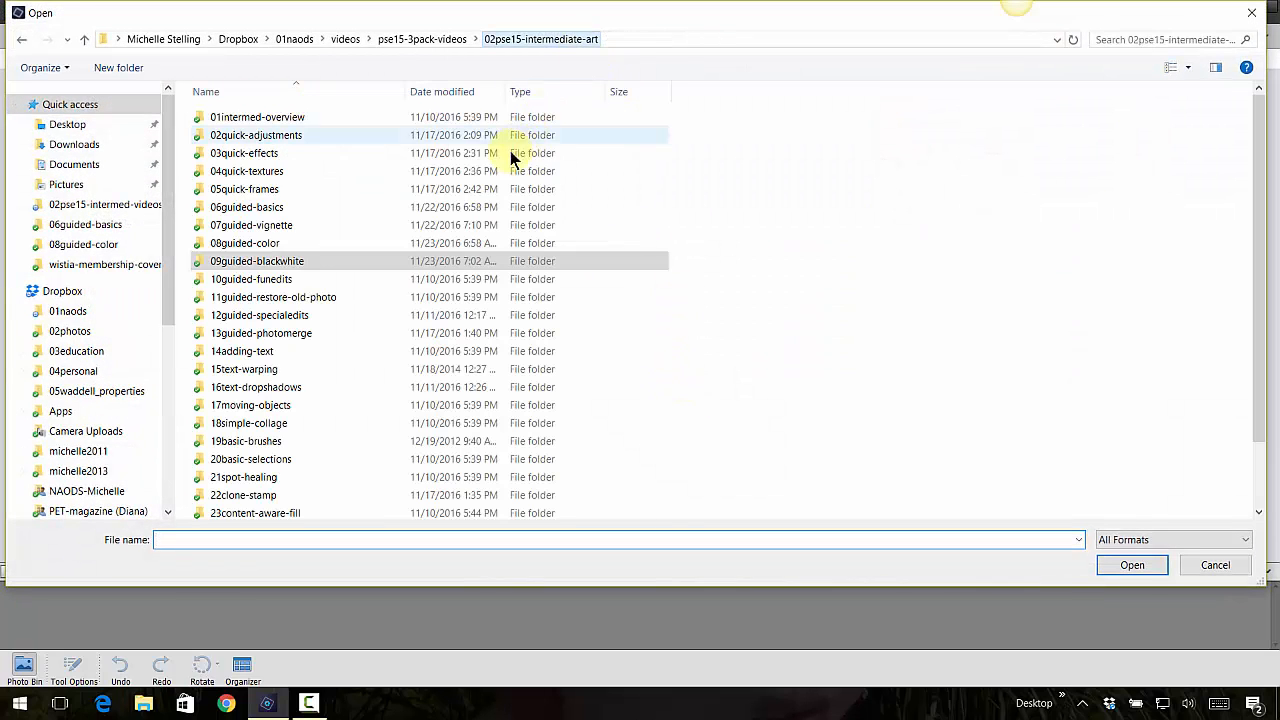
double_click(266, 284)
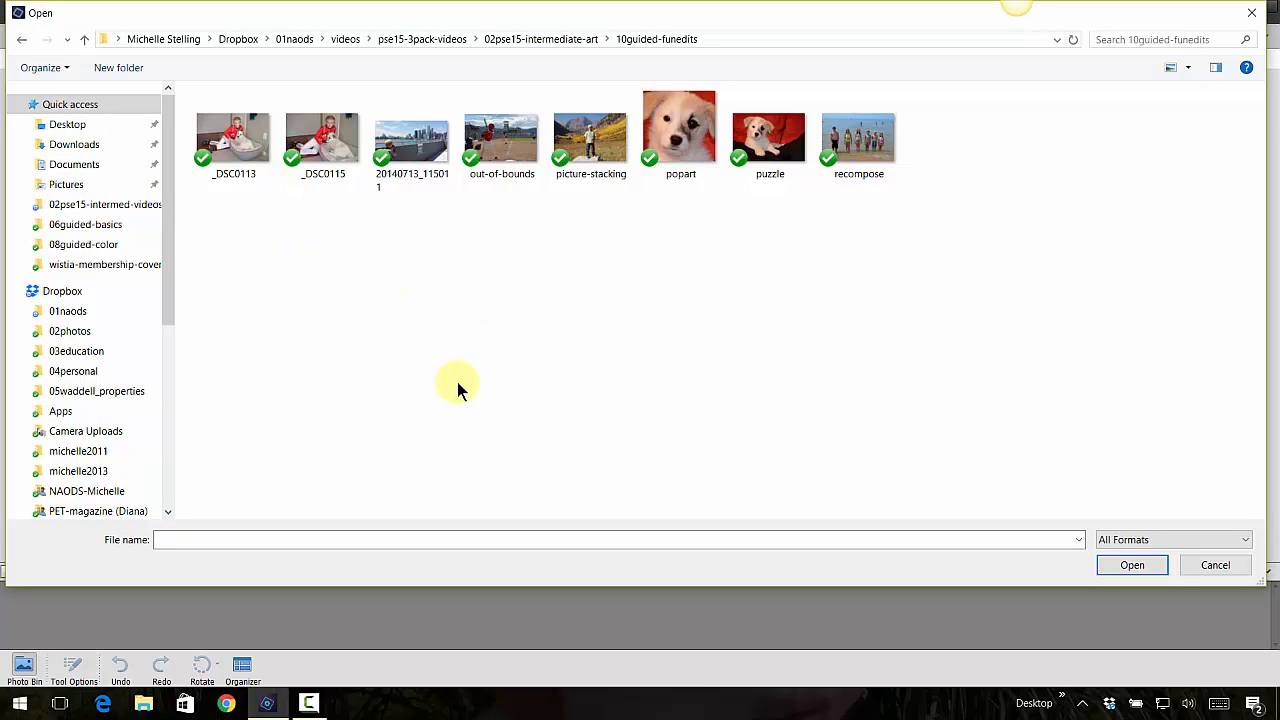
drag(724, 20, 814, 453)
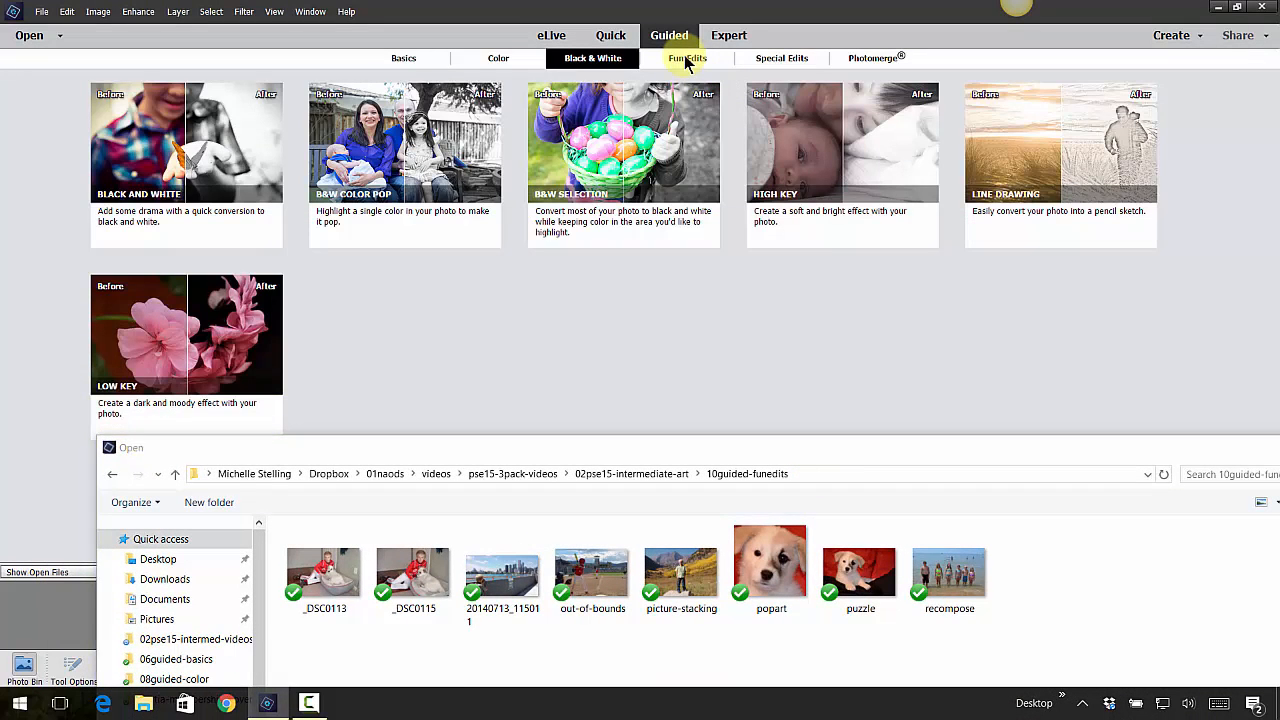
drag(845, 446, 677, 72)
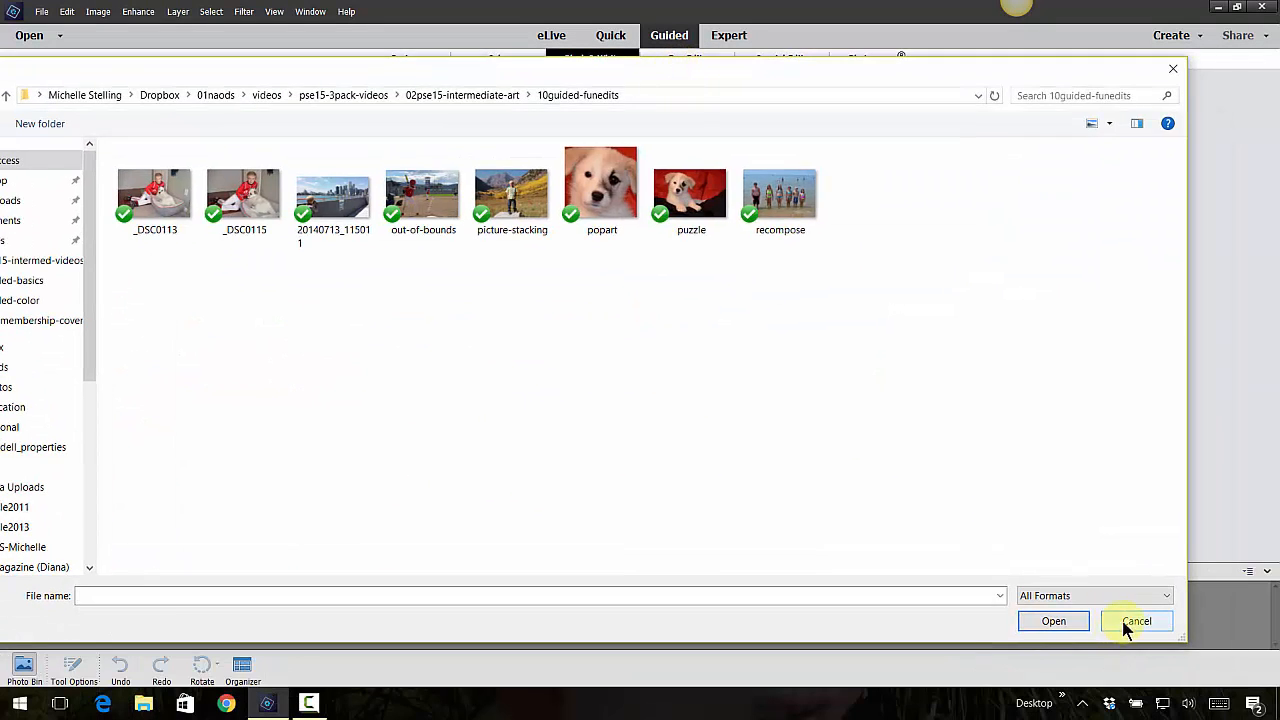
click(1125, 621)
Step: Show the Fun Edits guided edits and open the photo 20140713_115011 from the 10guided-funedits folder
click(683, 62)
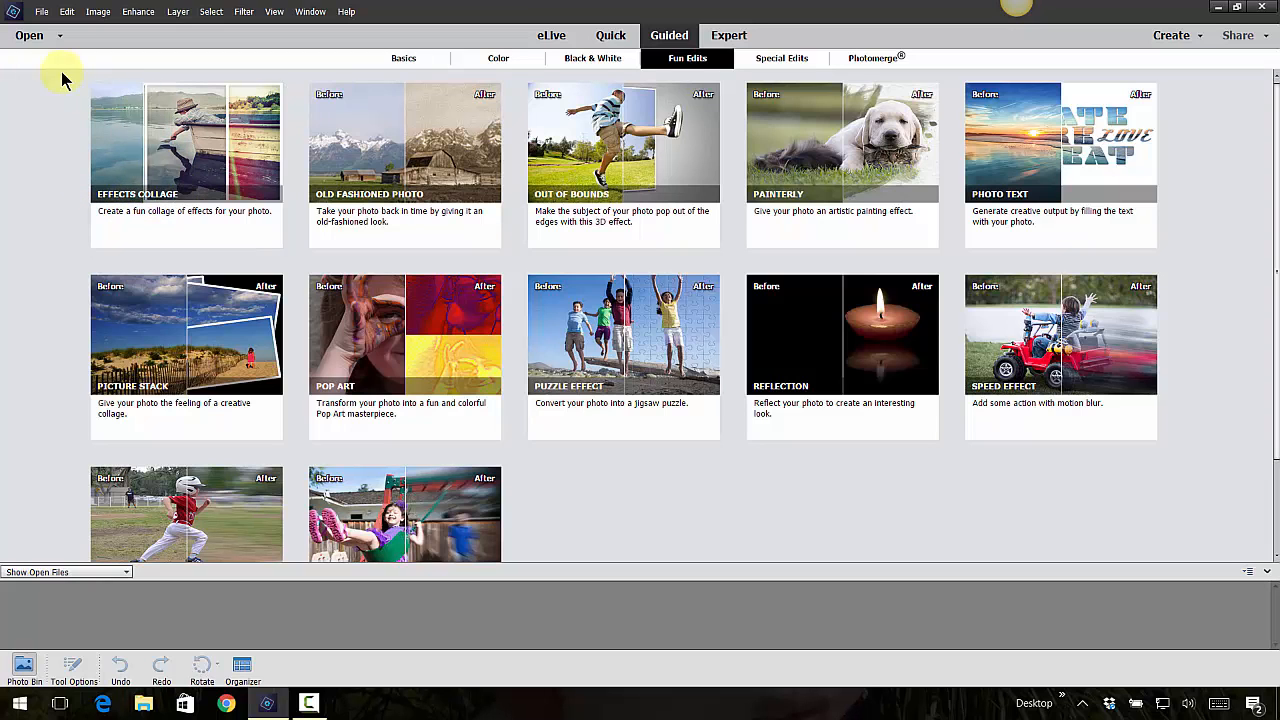
click(30, 36)
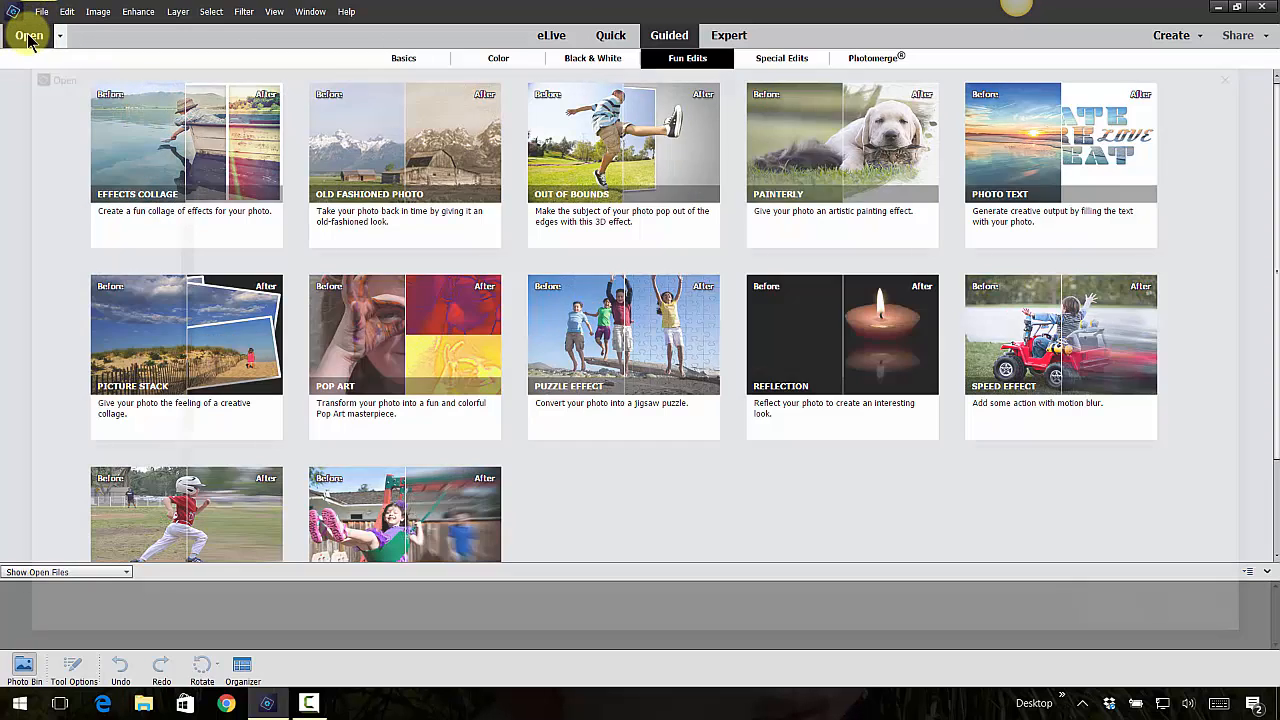
click(588, 100)
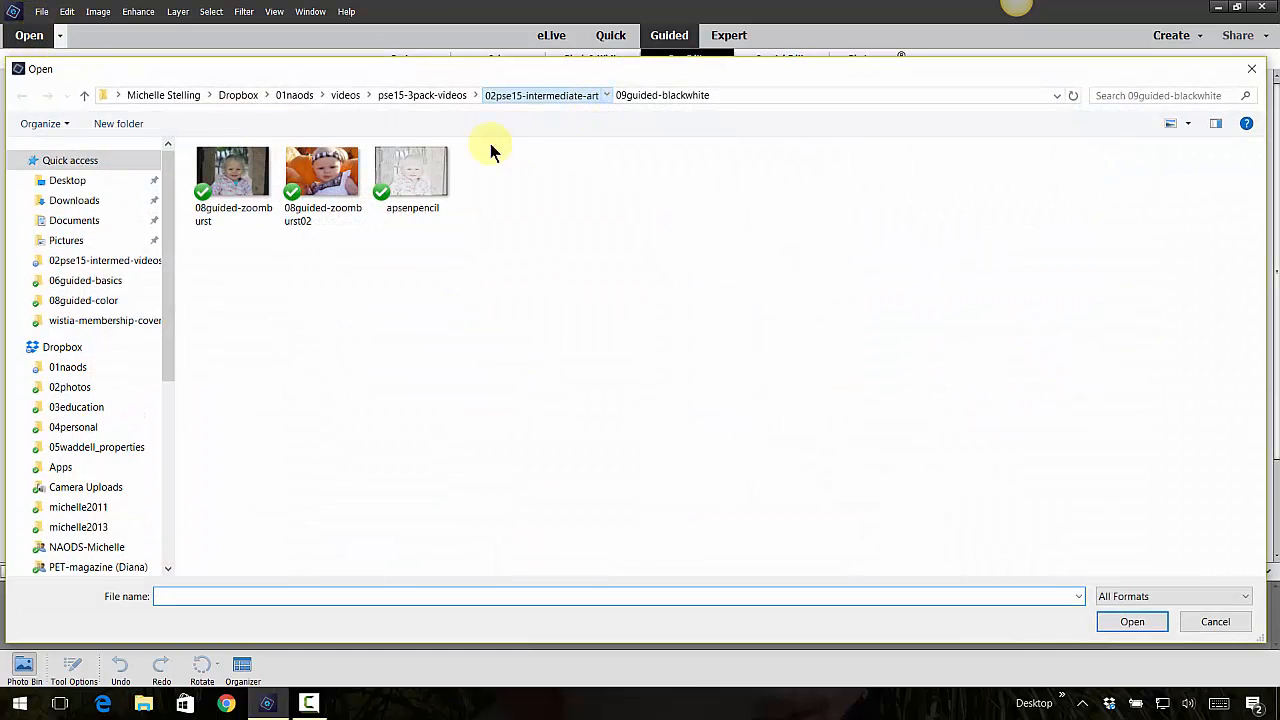
double_click(275, 332)
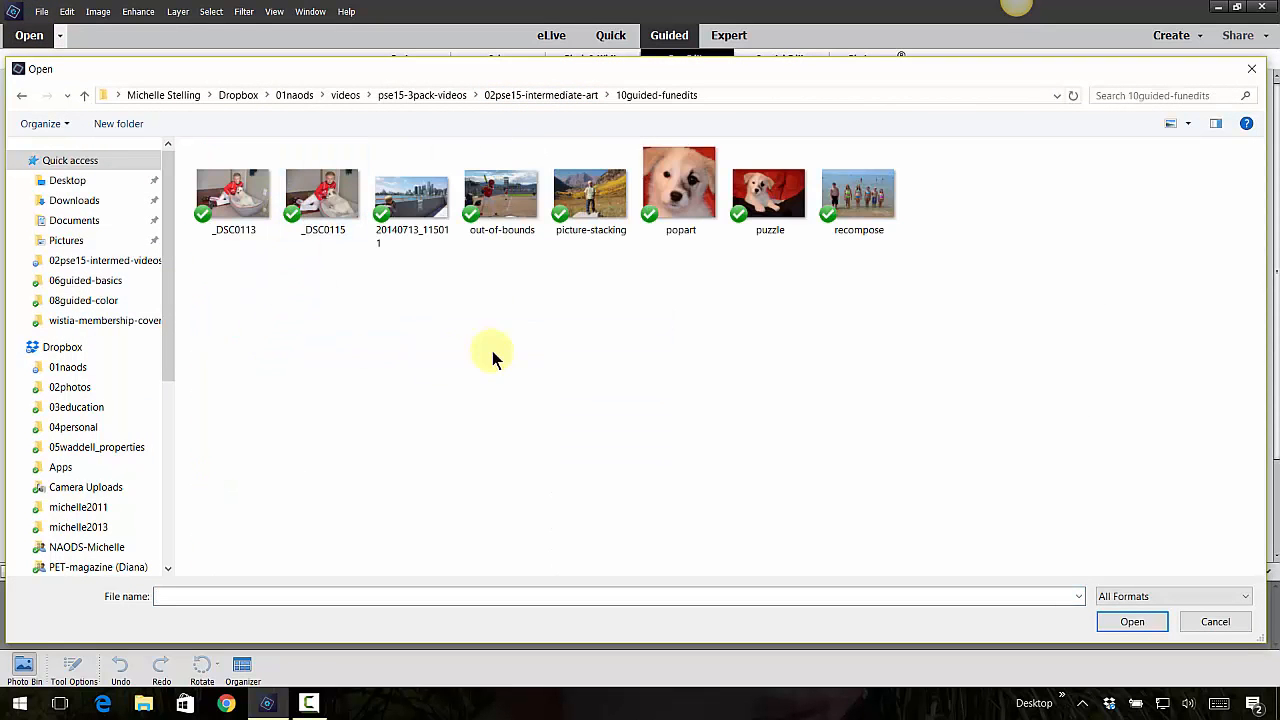
click(413, 198)
click(1132, 622)
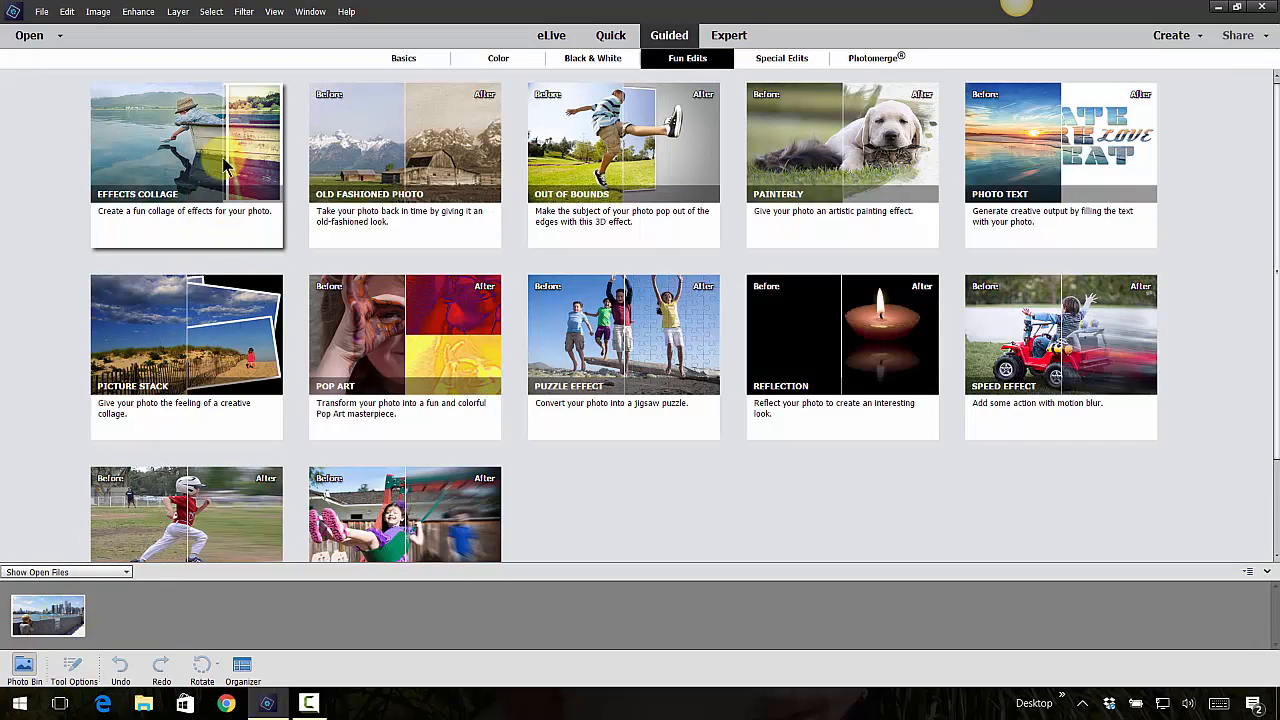
Step: Start the Effects Collage guided edit and apply the Vertical layout with 3 Sections to the photo
click(563, 222)
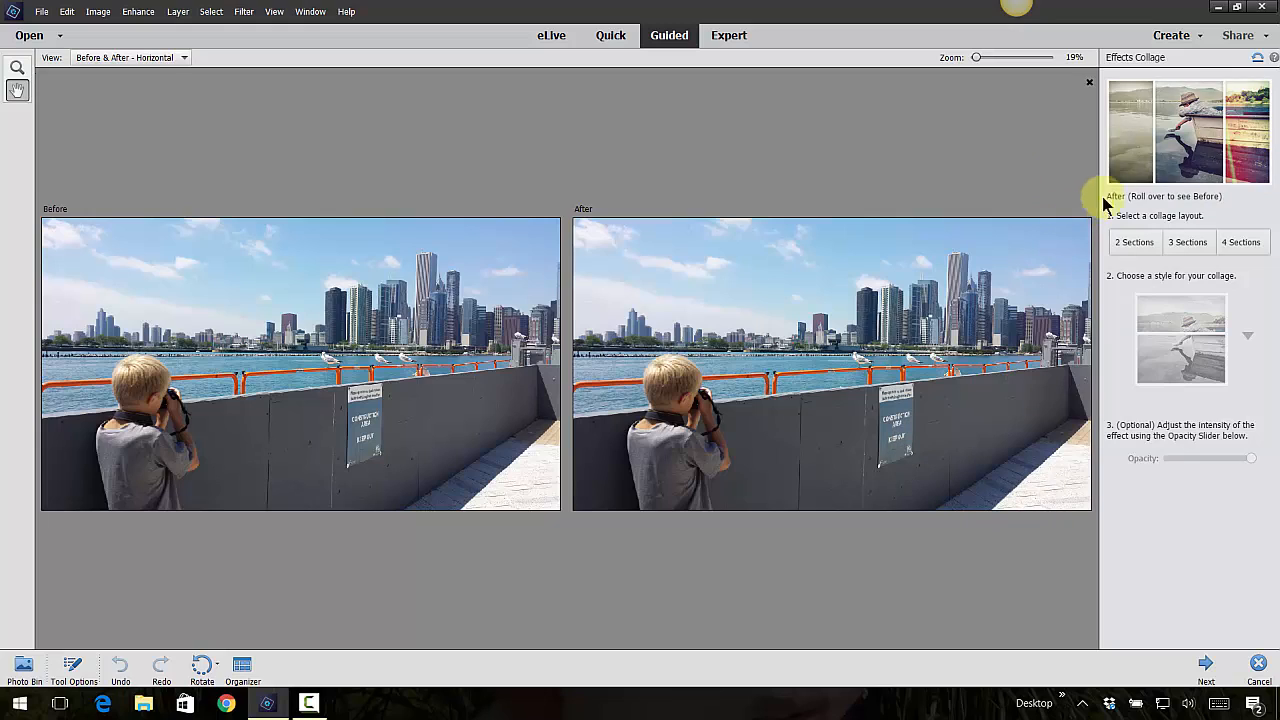
mouse_move(1140, 172)
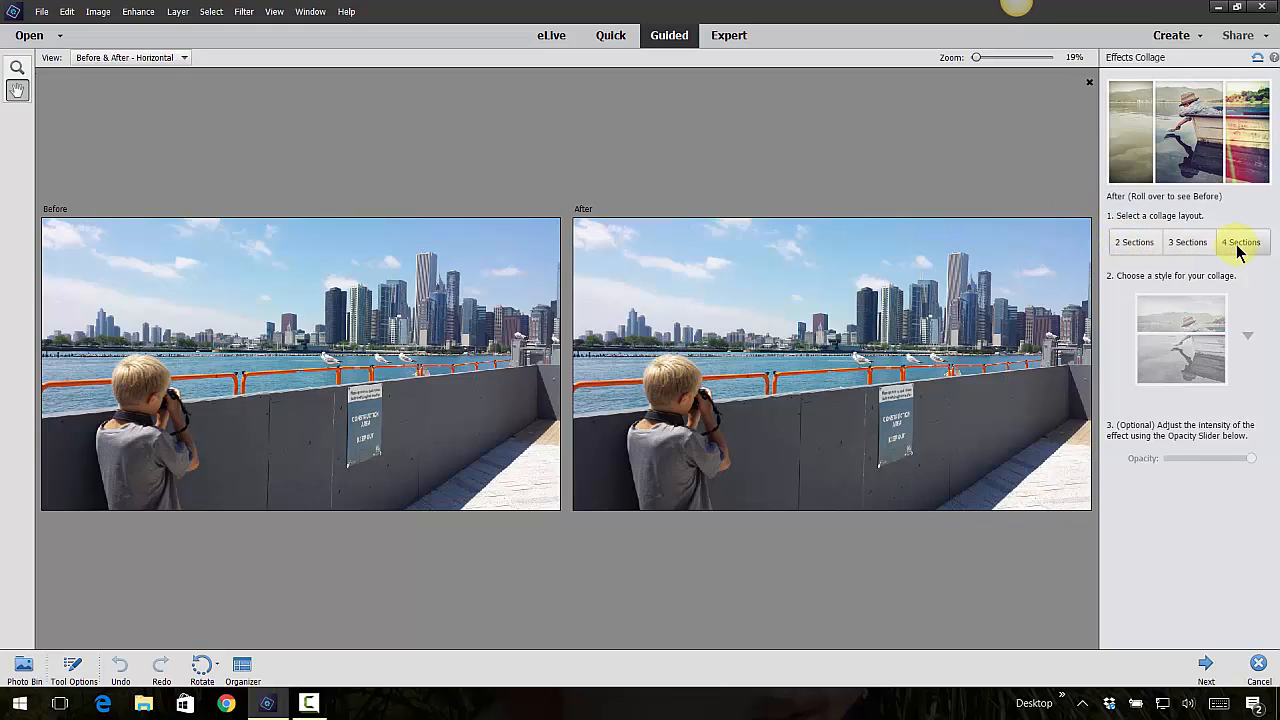
click(1177, 245)
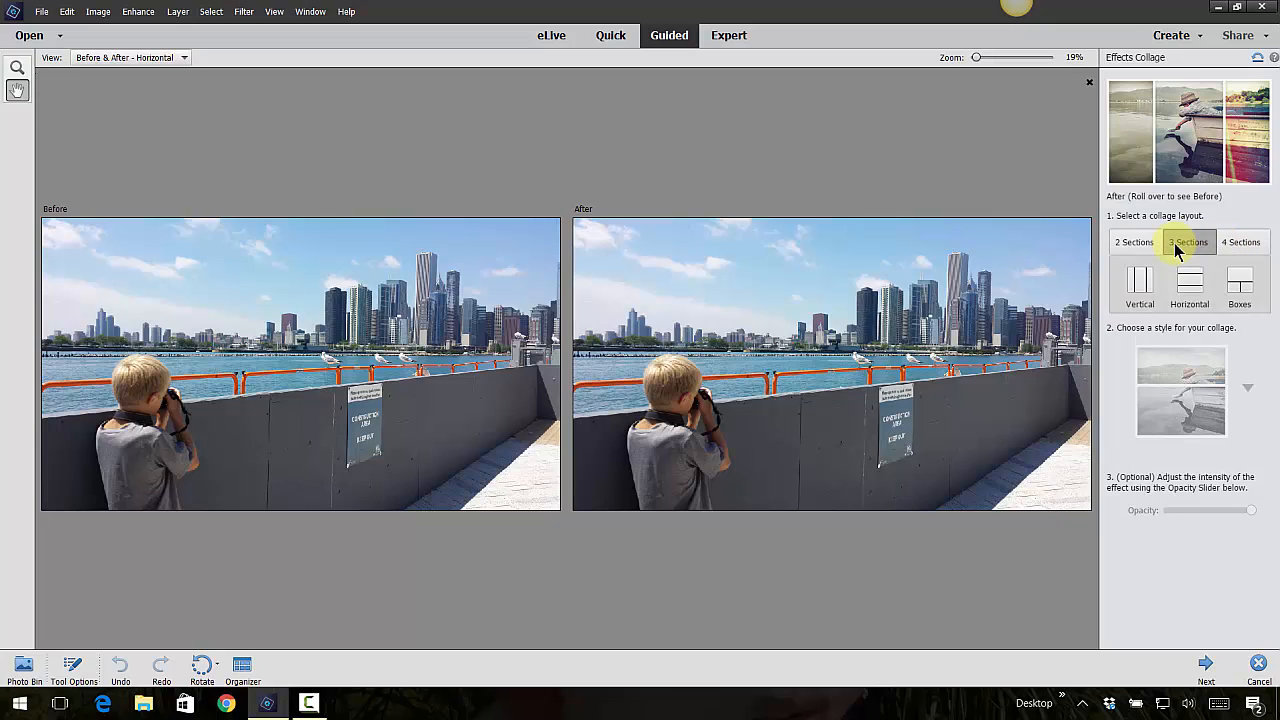
click(1140, 285)
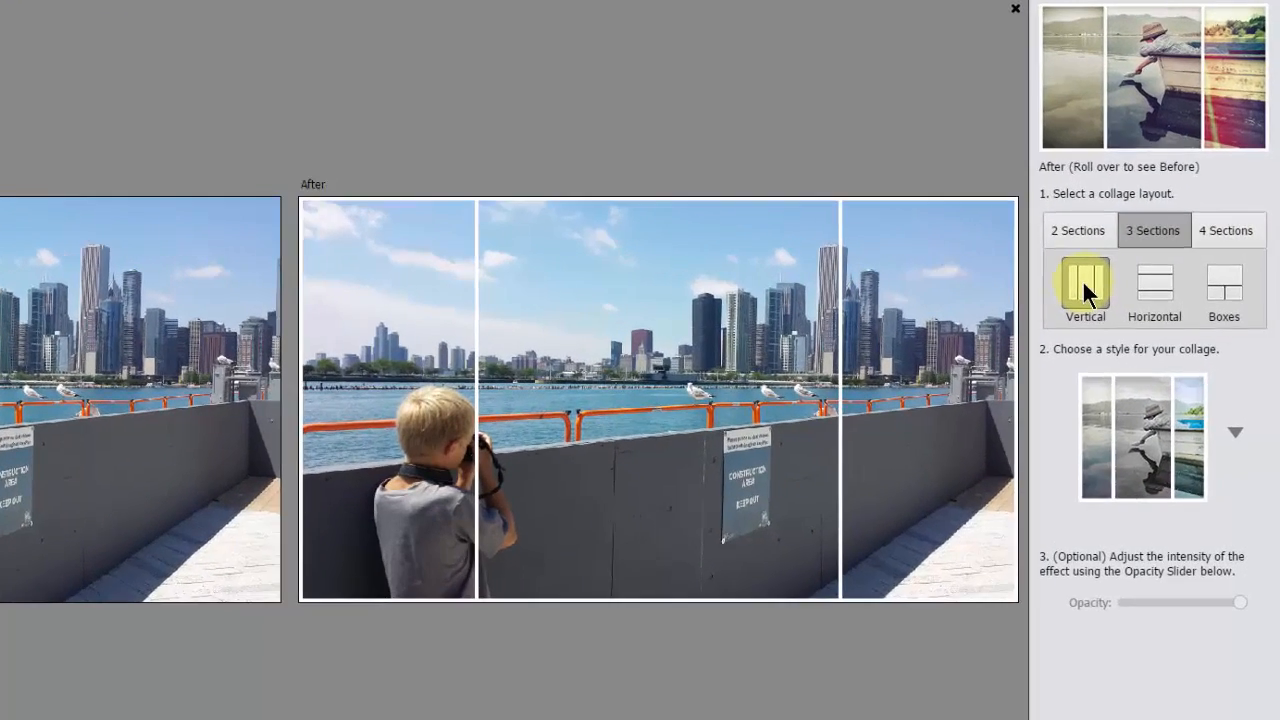
Step: Try the other three-section layouts and all four-section layouts on the collage, ending back on 3 Sections Vertical
click(1230, 293)
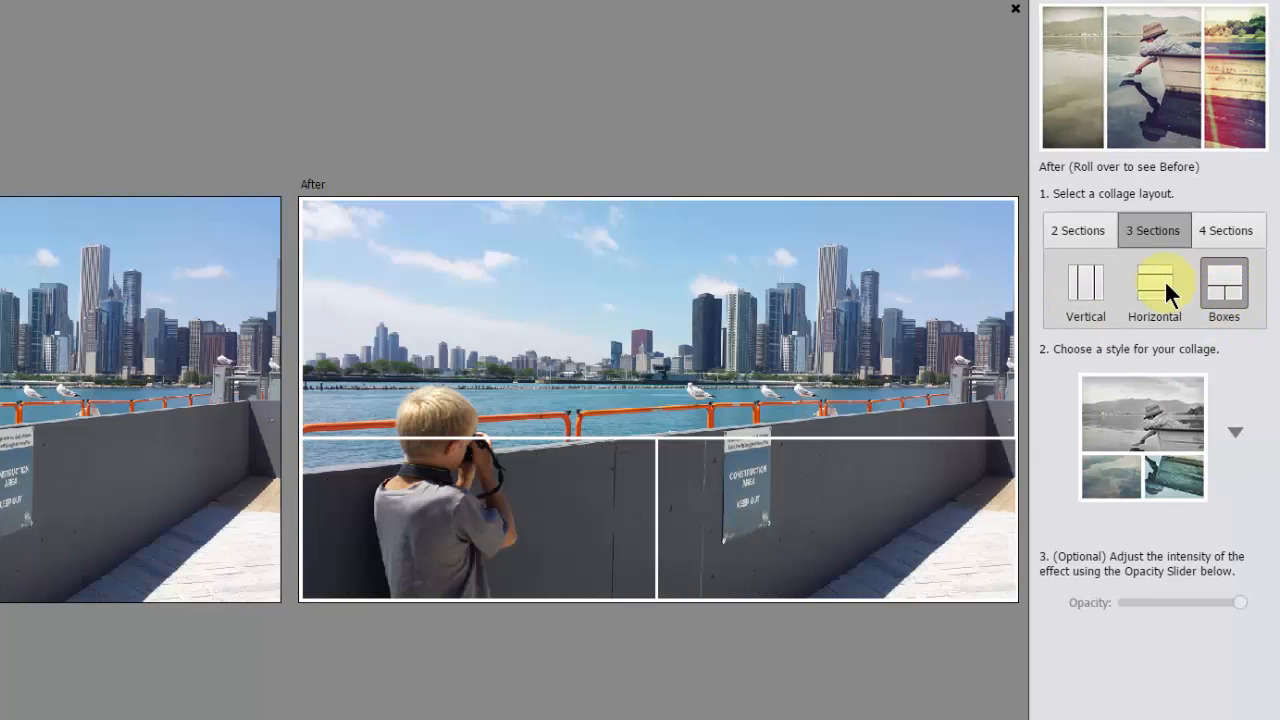
click(1164, 279)
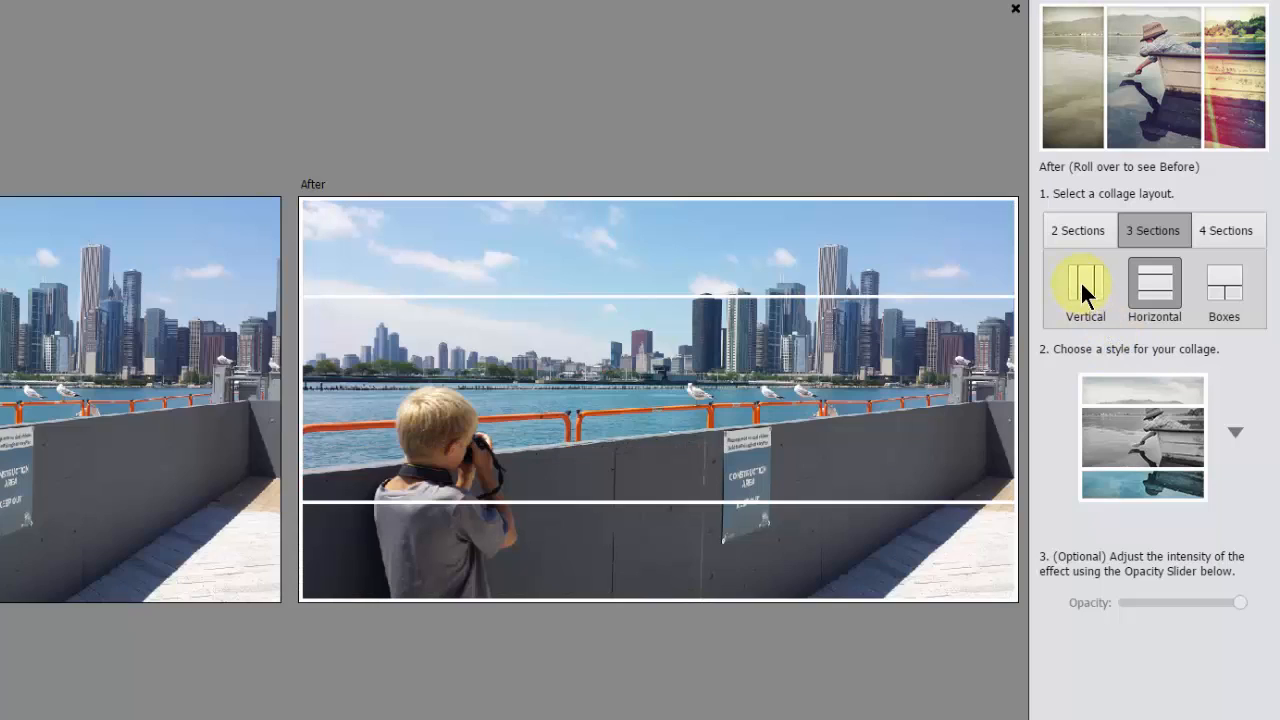
click(1222, 231)
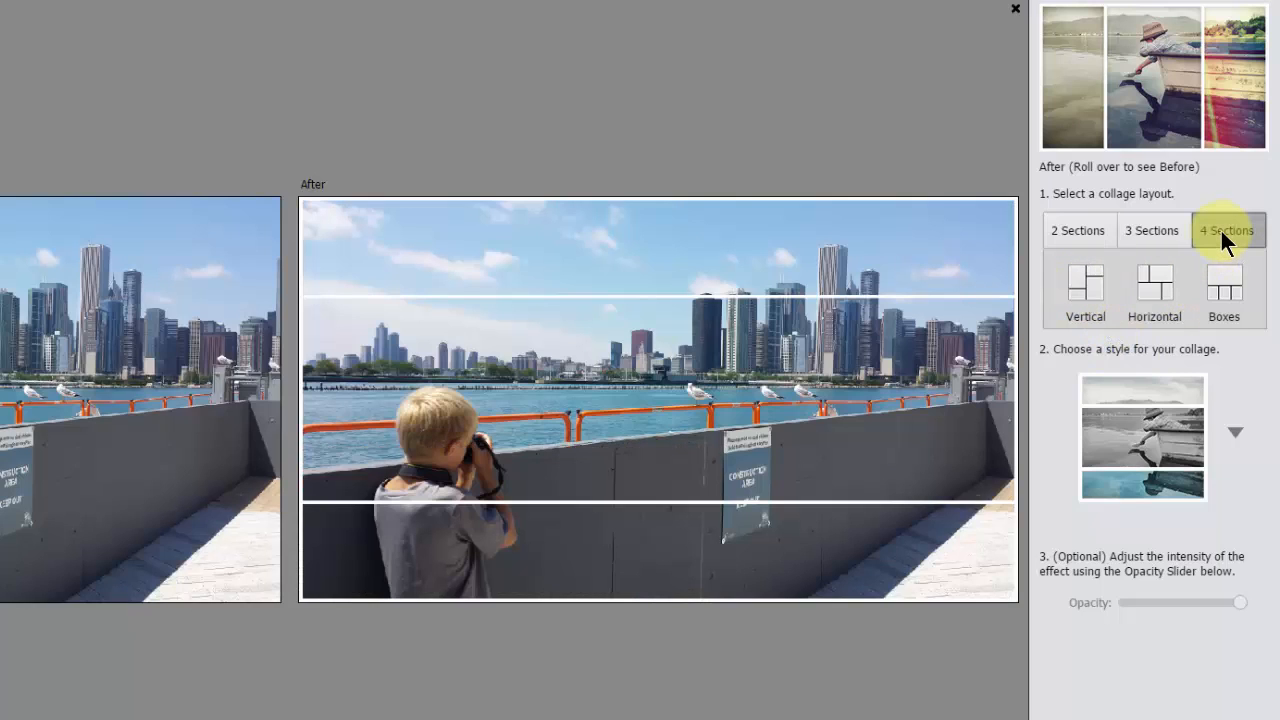
click(1221, 231)
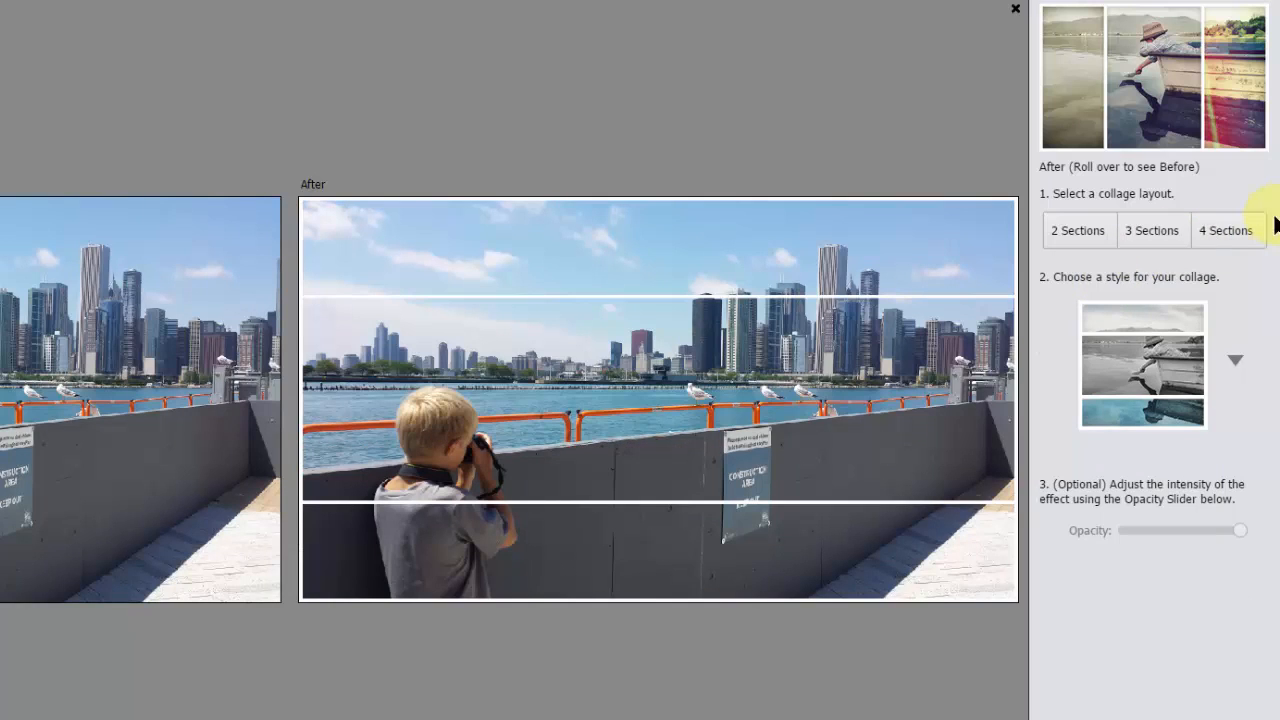
click(1229, 230)
click(1086, 287)
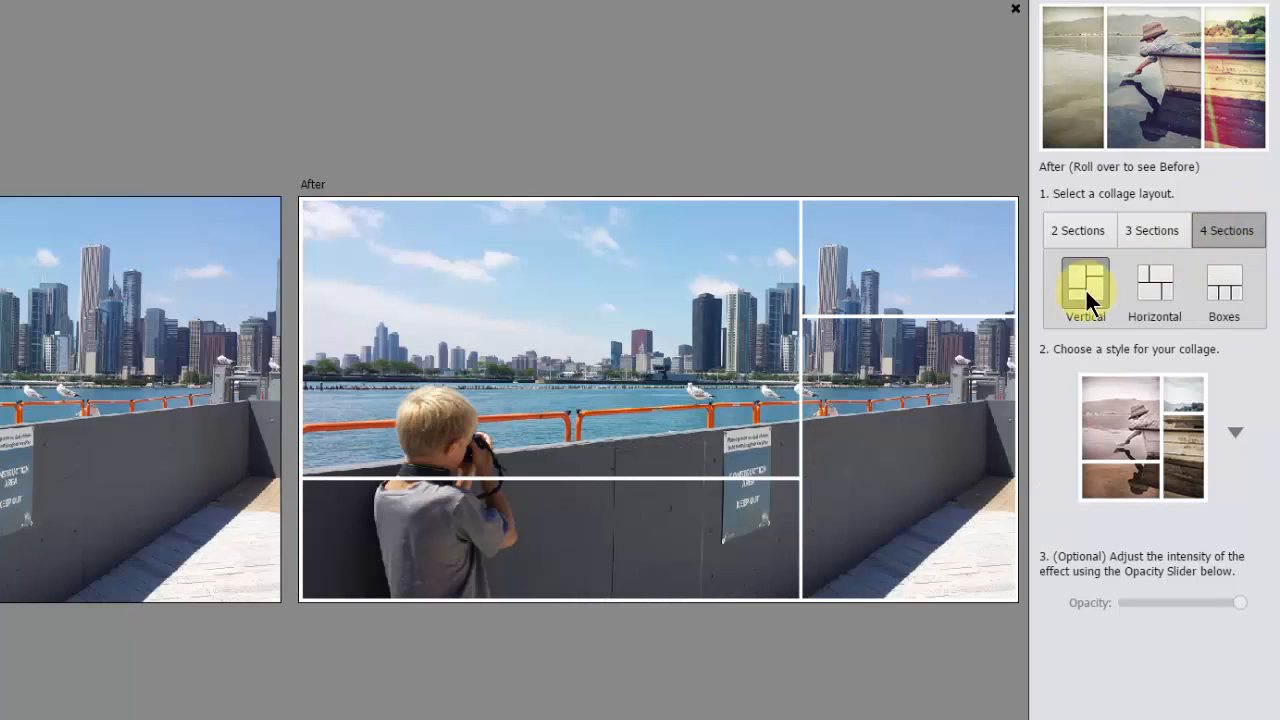
click(1161, 282)
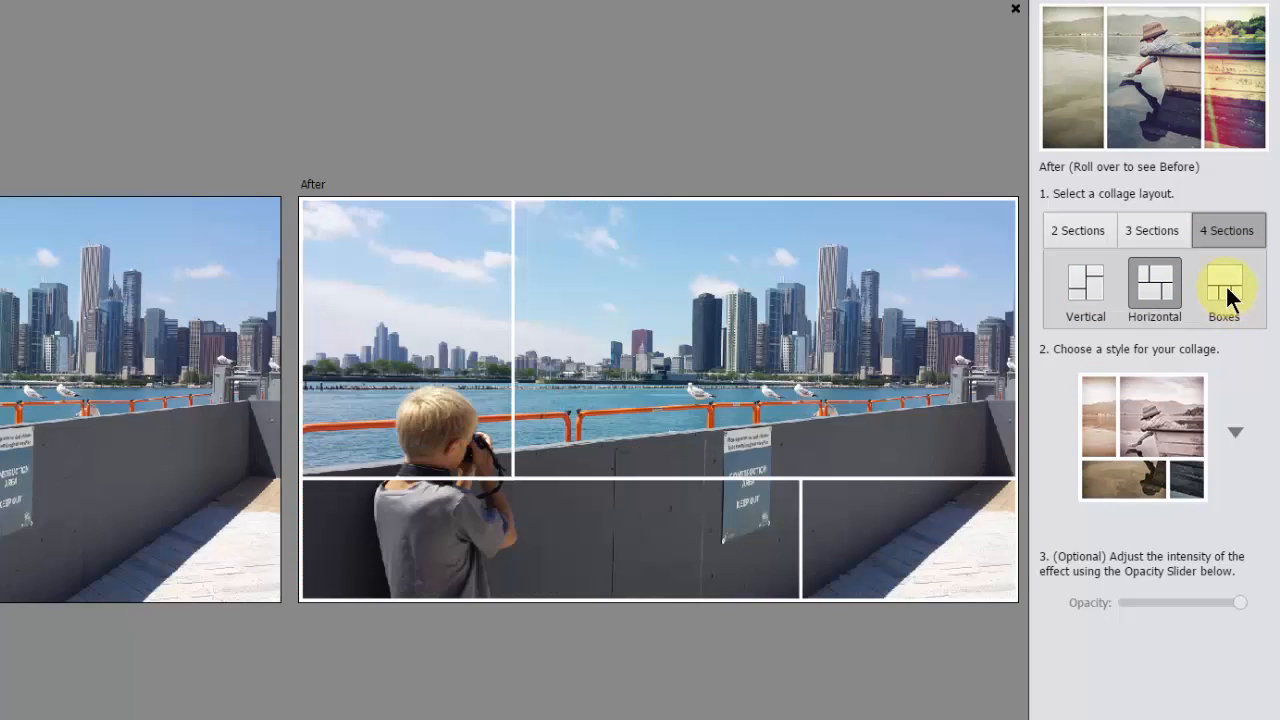
click(1226, 287)
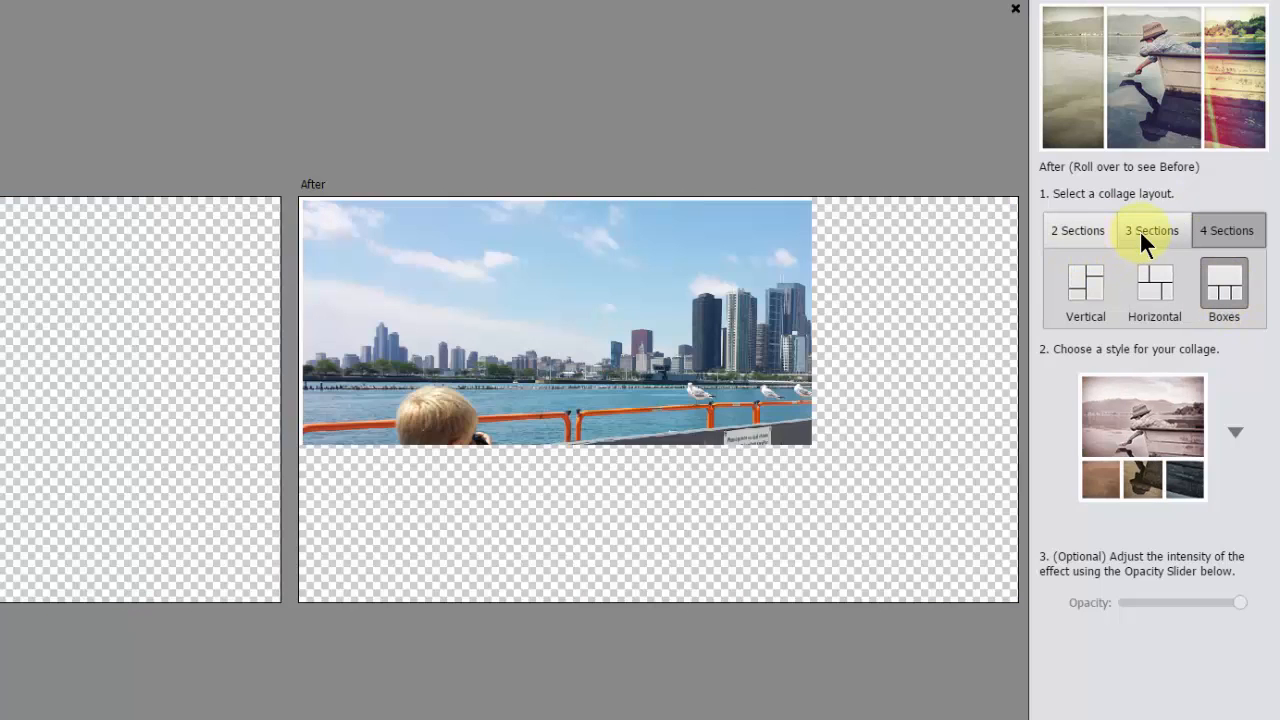
click(1140, 232)
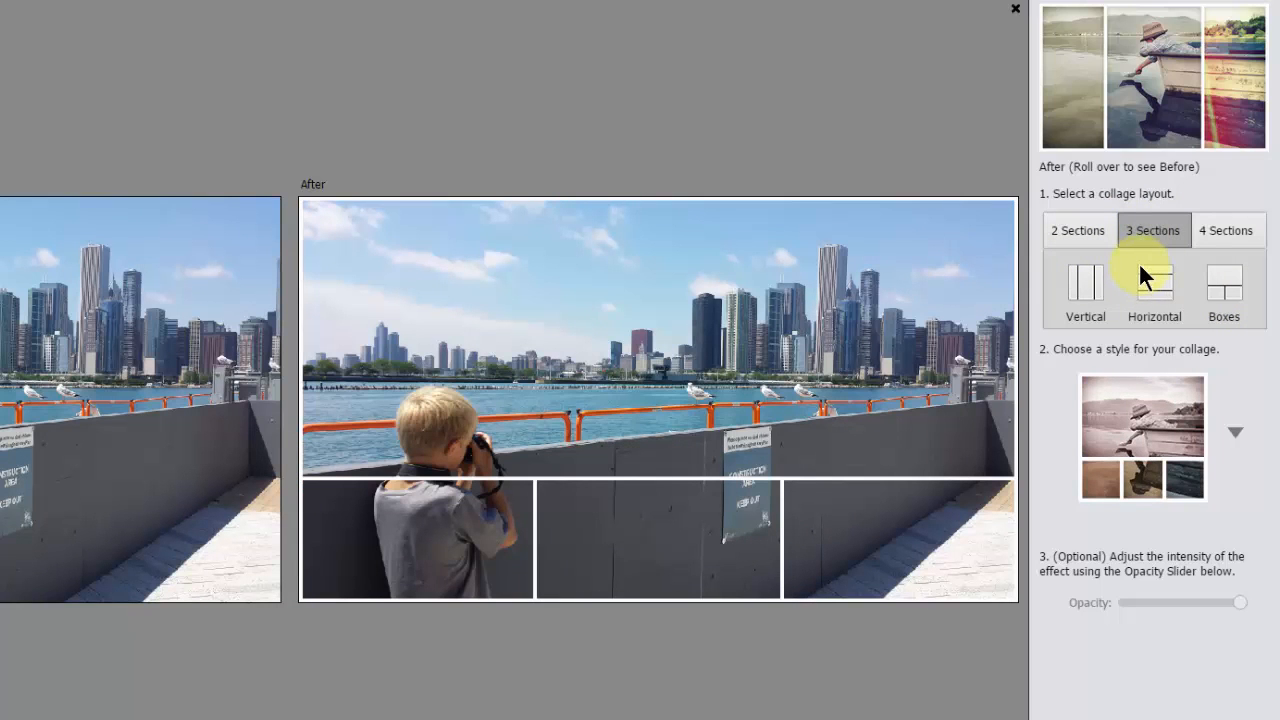
click(1084, 288)
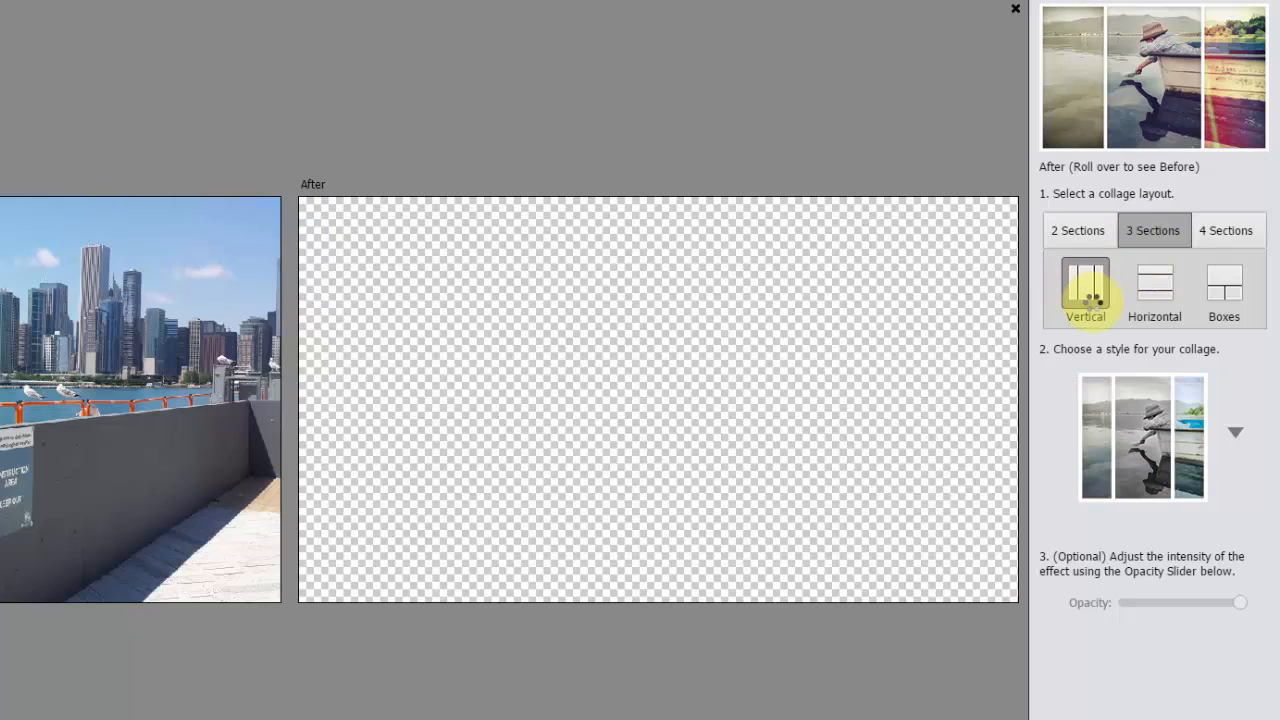
Step: Apply the third collage style, with yellow, teal and red tints, and slightly reduce the effect's opacity
click(1232, 432)
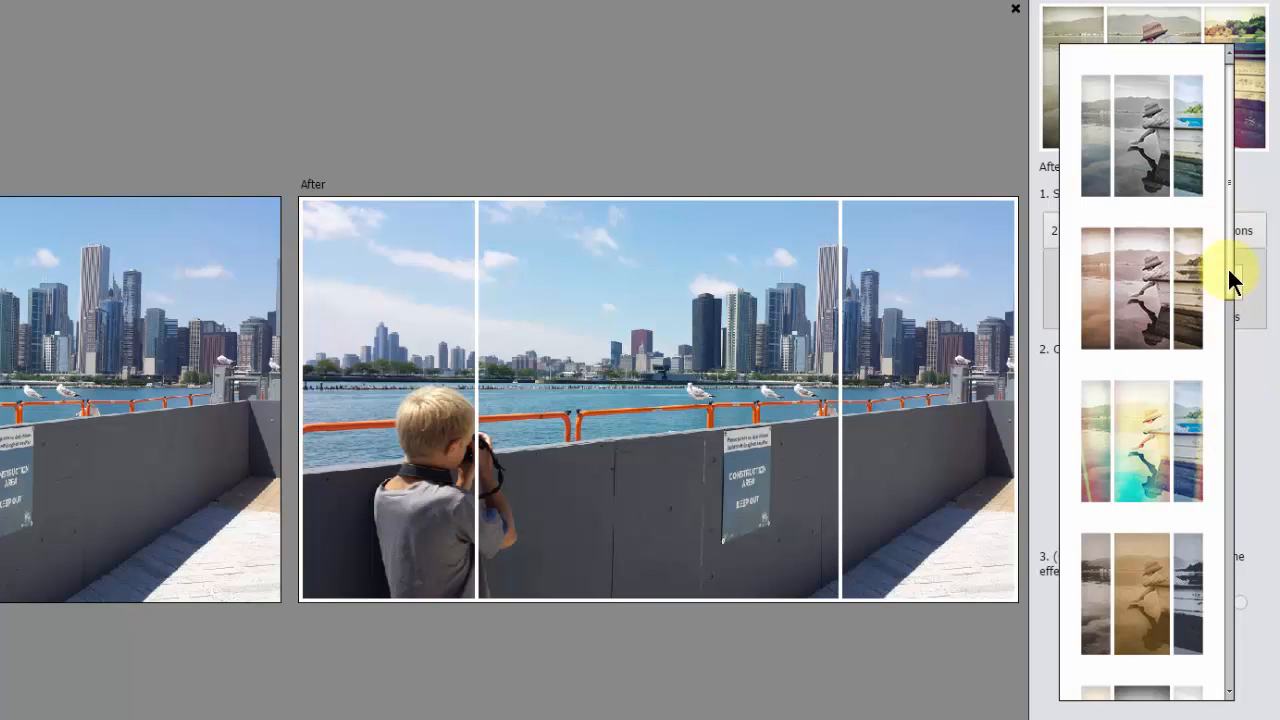
drag(1230, 283, 1268, 223)
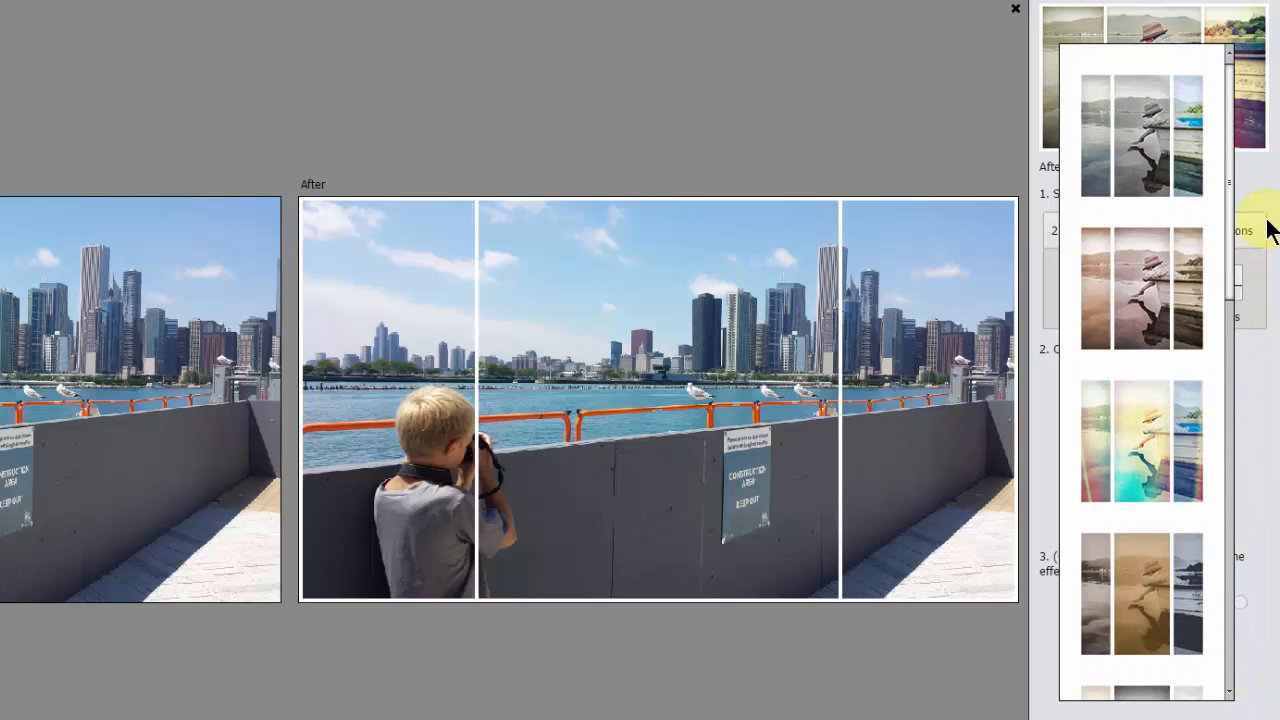
click(1143, 470)
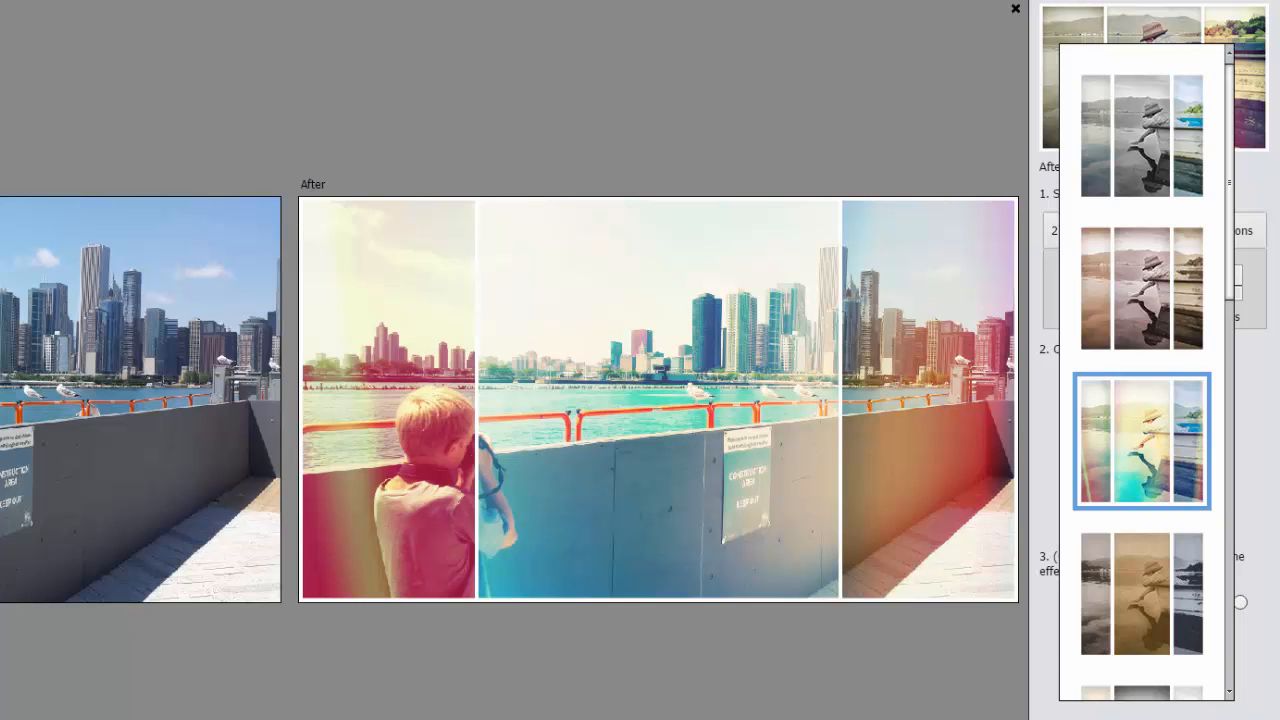
key(Escape)
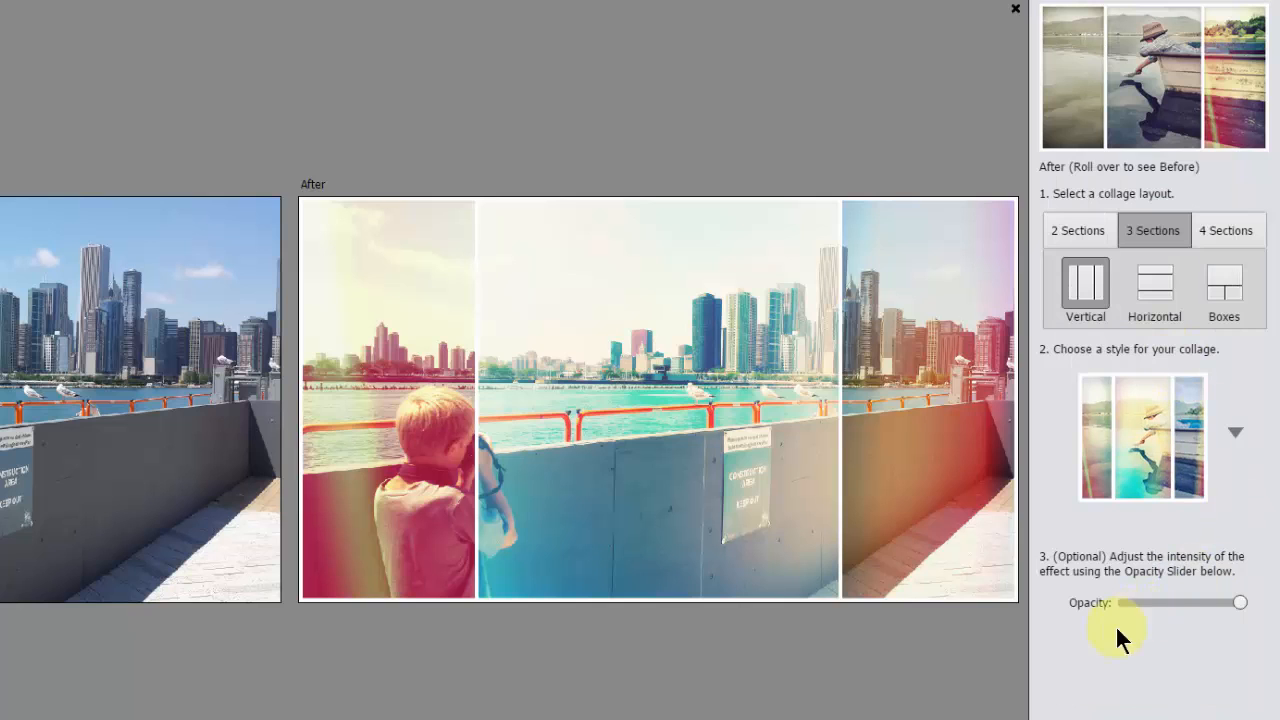
mouse_move(1204, 604)
mouse_down()
mouse_move(1174, 600)
mouse_move(1218, 602)
mouse_up()
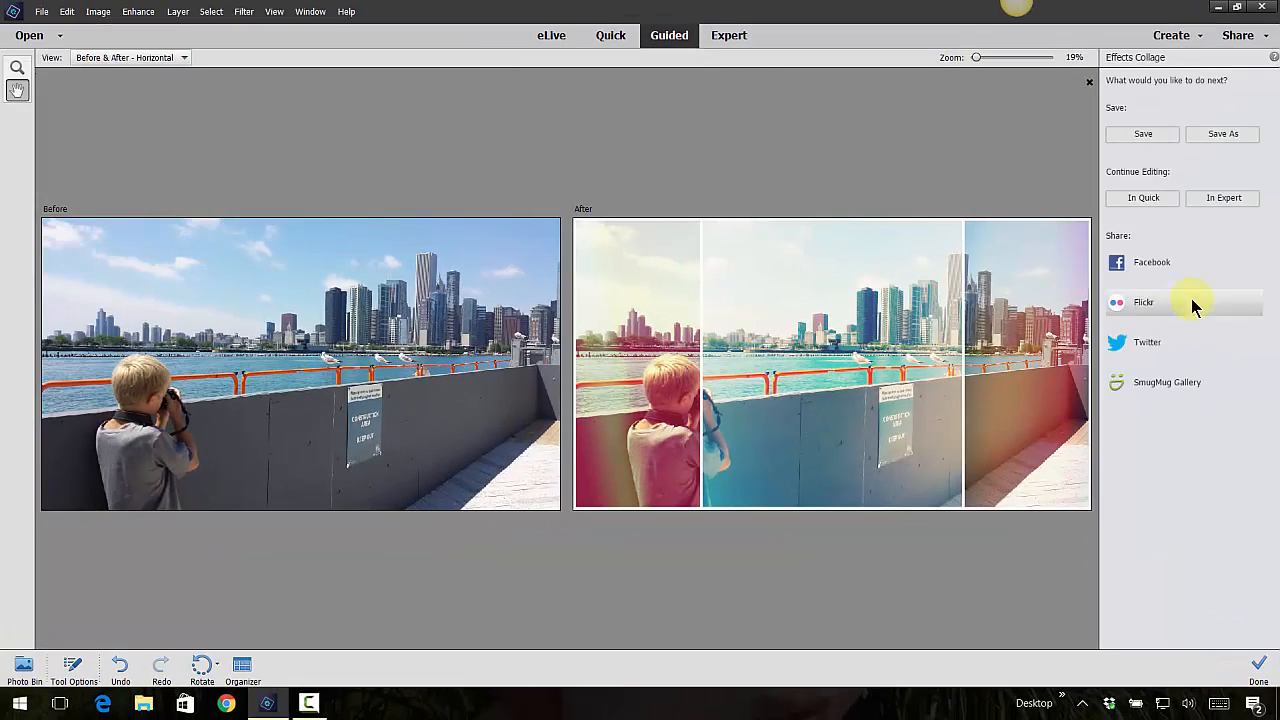
Step: Save the collage as a maximum-quality JPEG named funedits-collage in the 10guided-funedits folder and finish the Effects Collage edit
click(1218, 134)
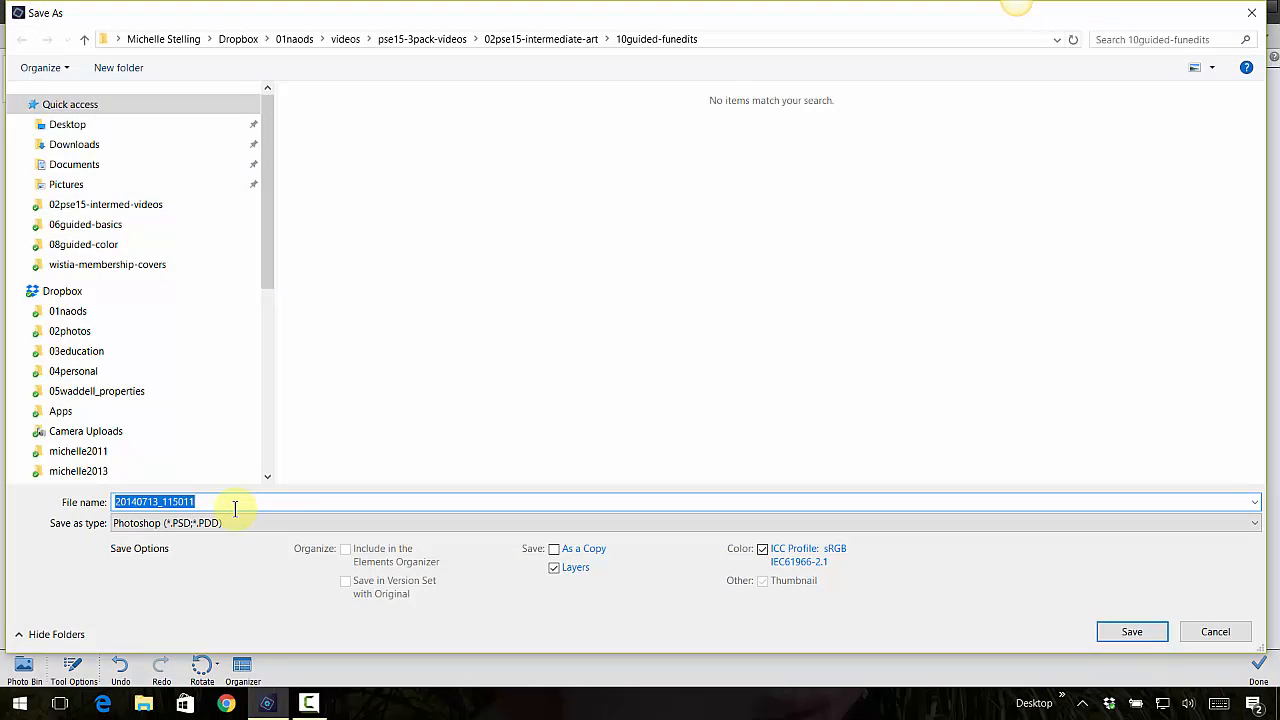
text(funedits-collage)
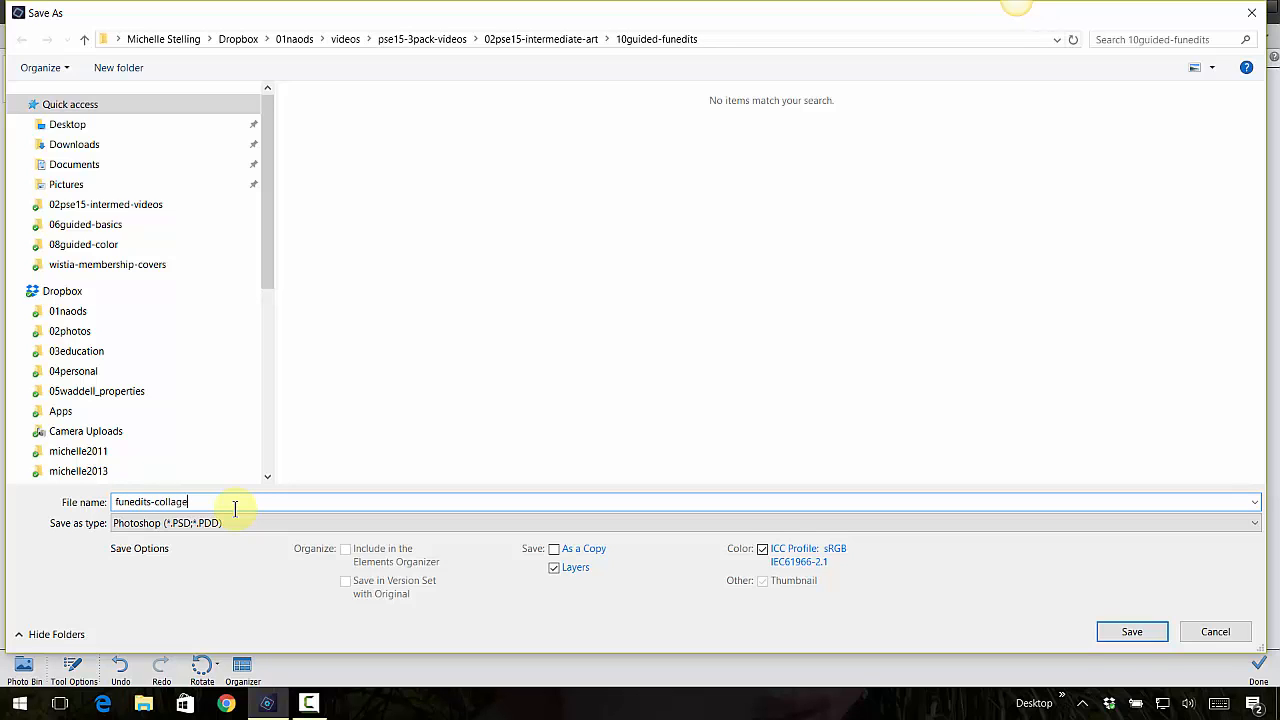
click(163, 524)
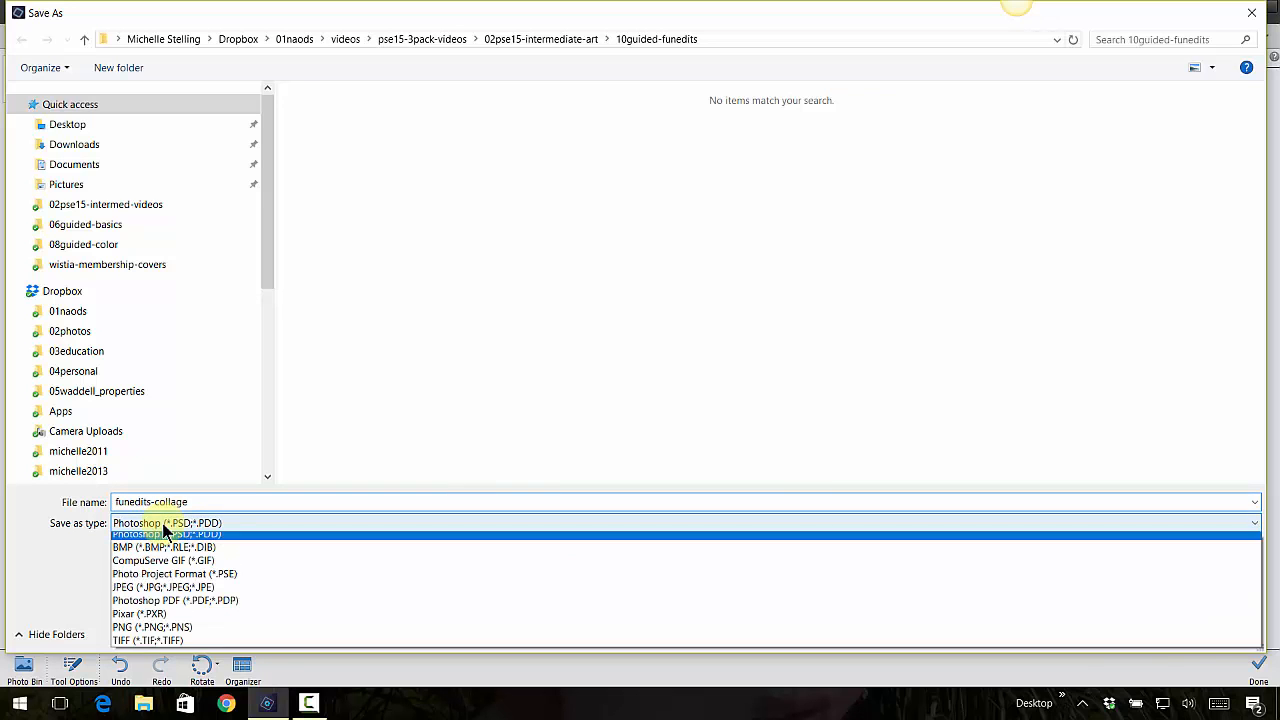
click(178, 593)
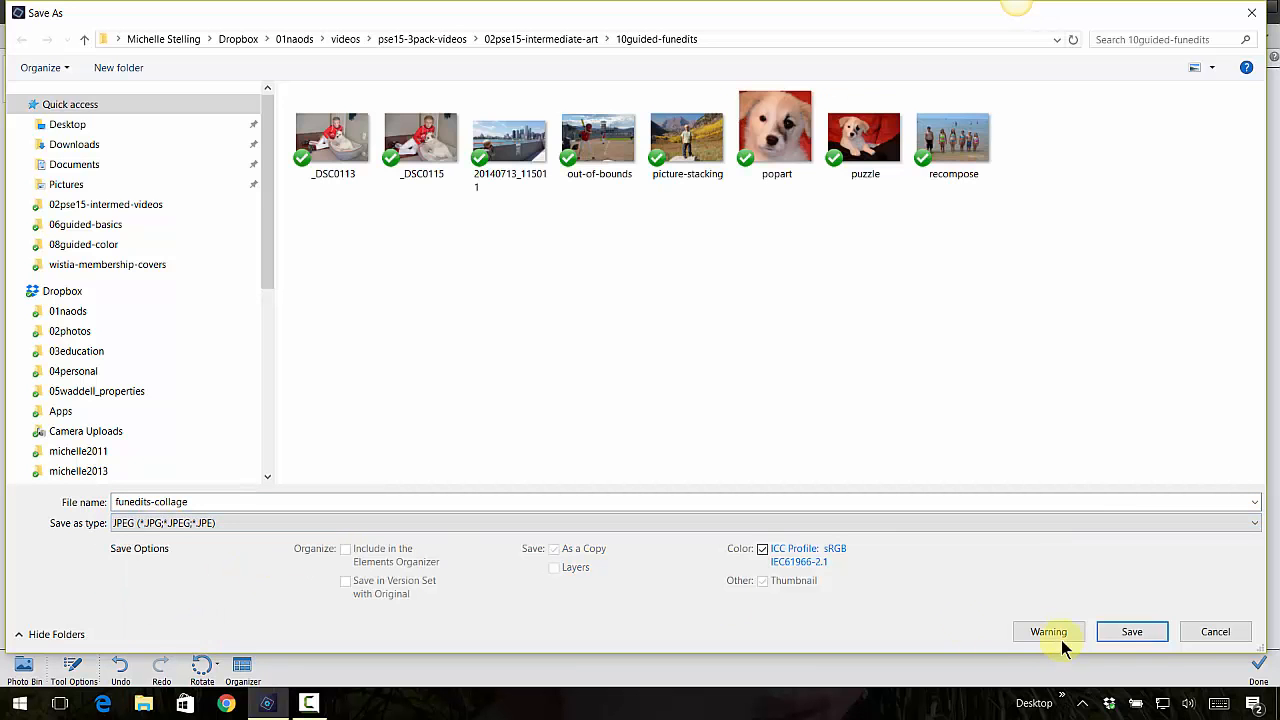
click(1128, 632)
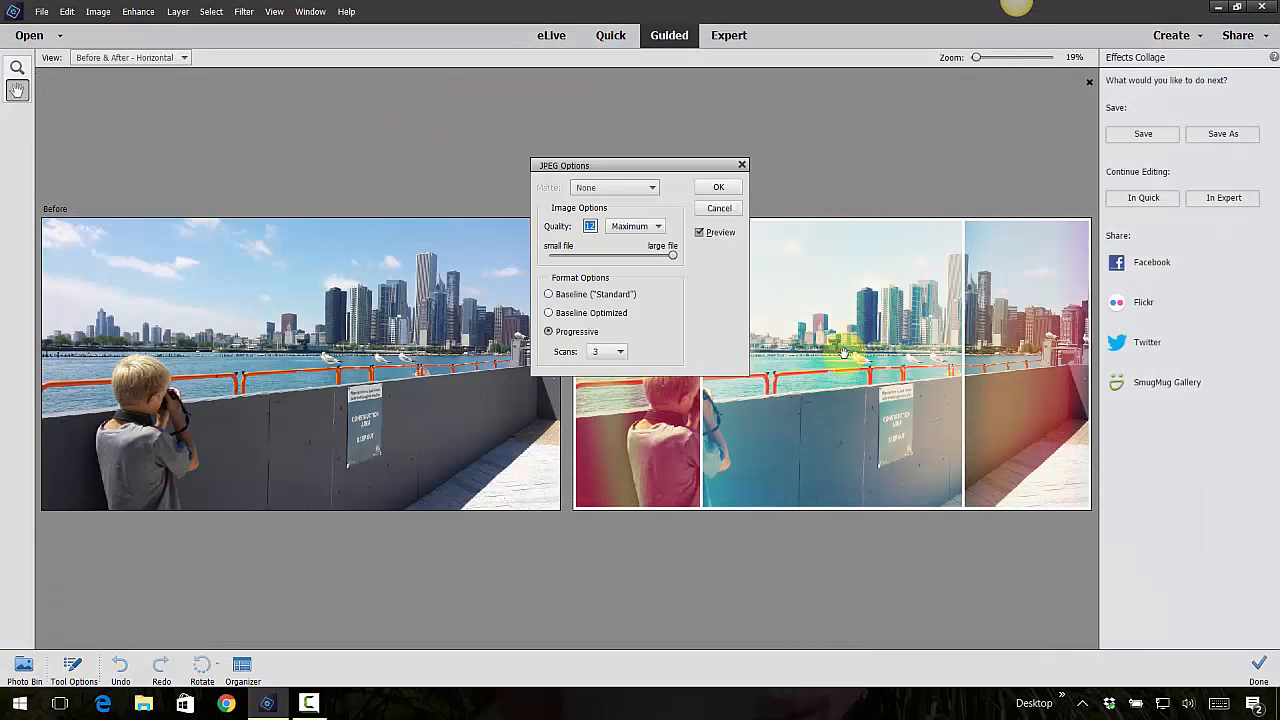
click(716, 187)
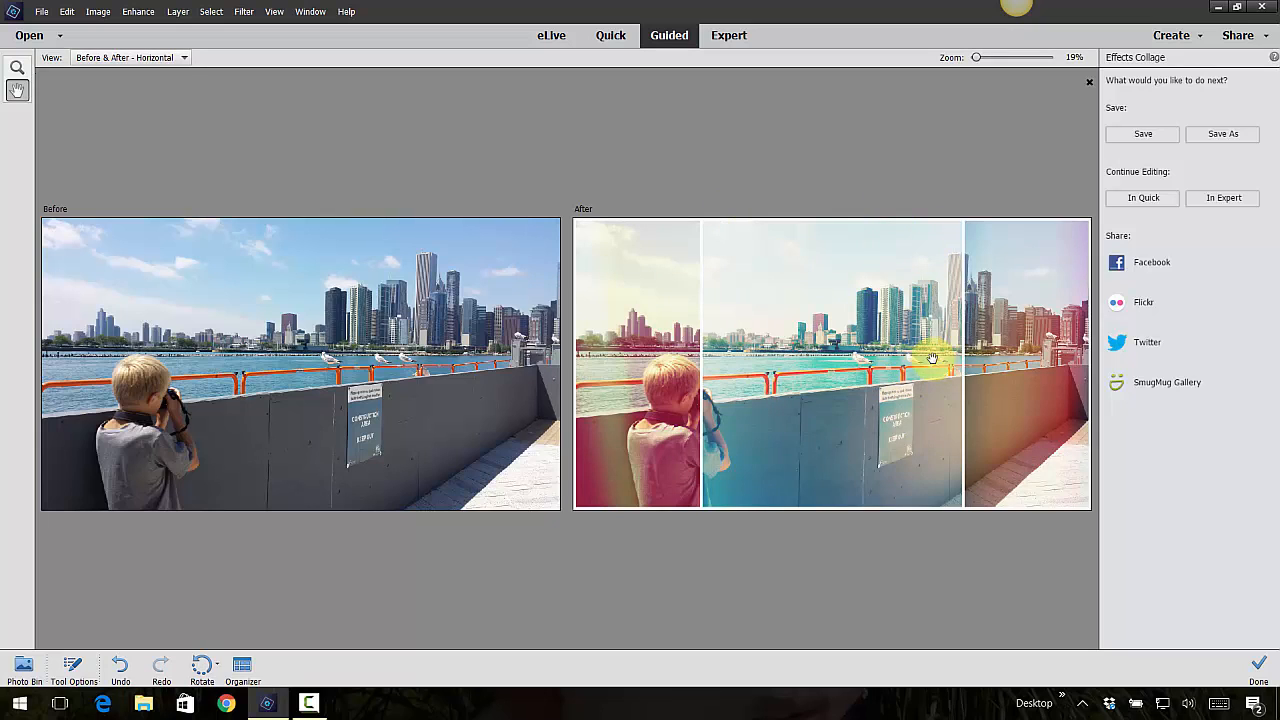
click(1259, 672)
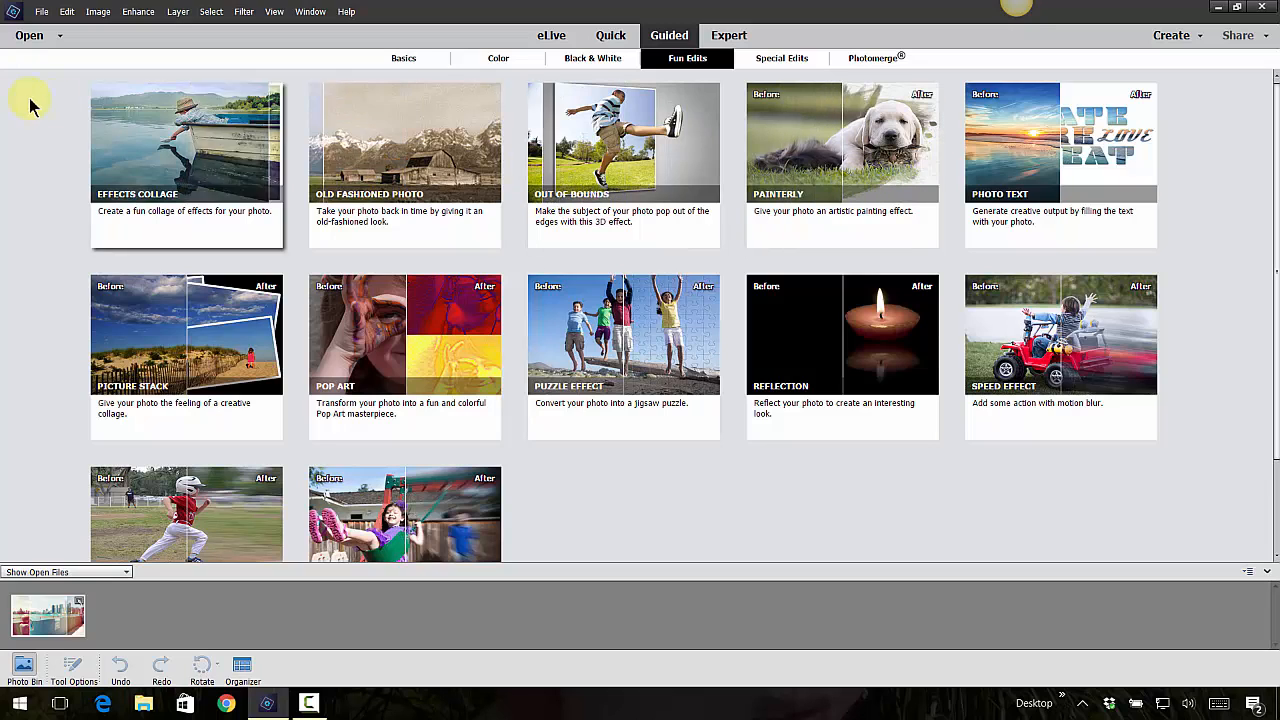
Step: Open the puppy photo named puzzle and start the Out of Bounds guided edit on it
click(28, 35)
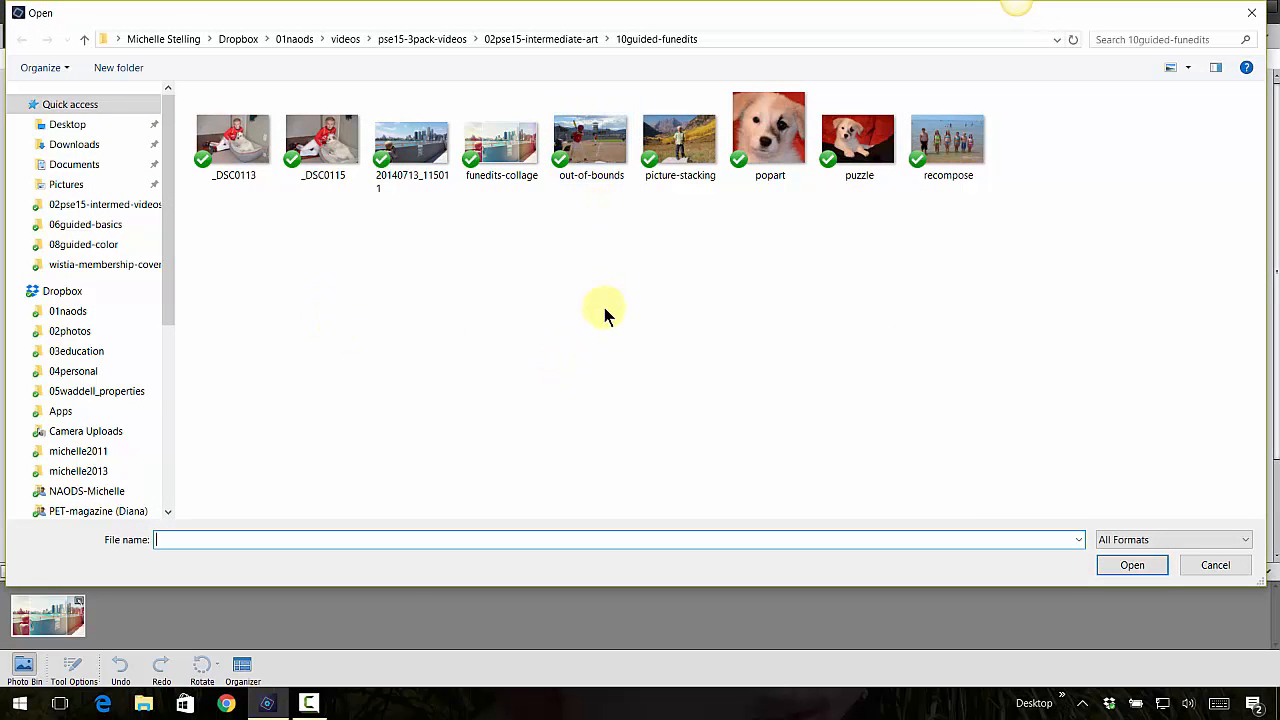
click(858, 140)
click(1118, 568)
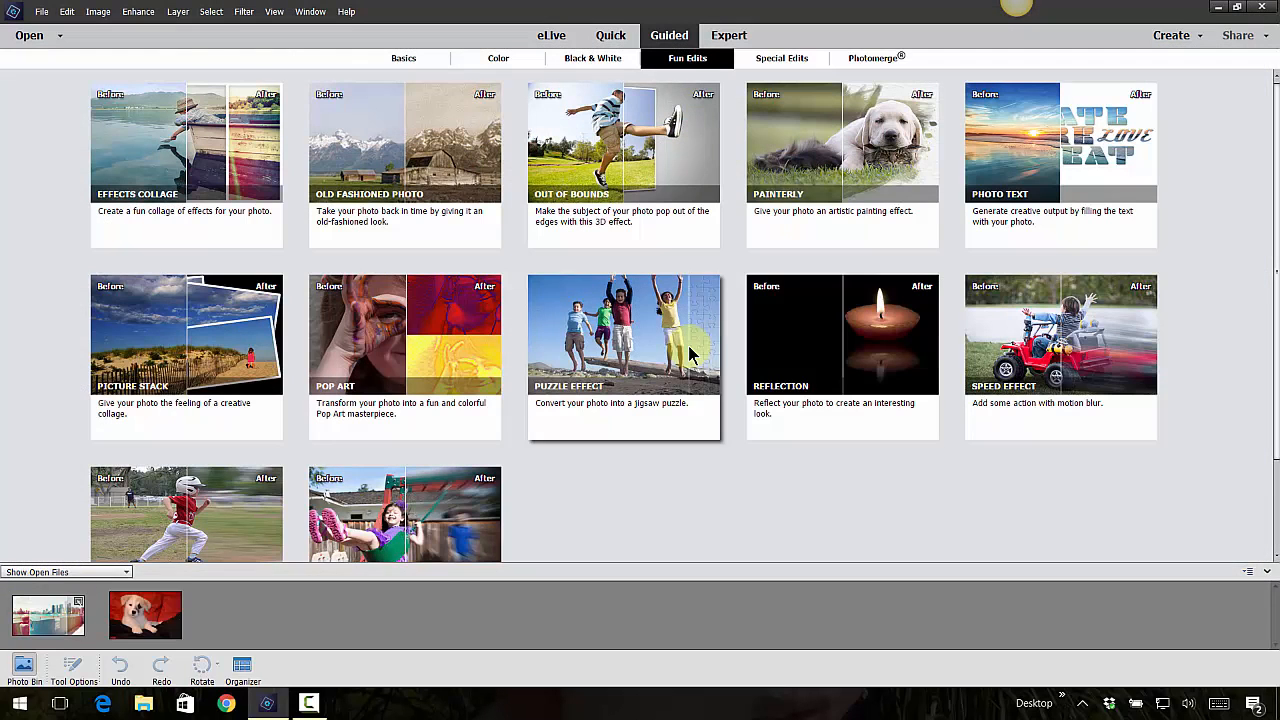
click(621, 157)
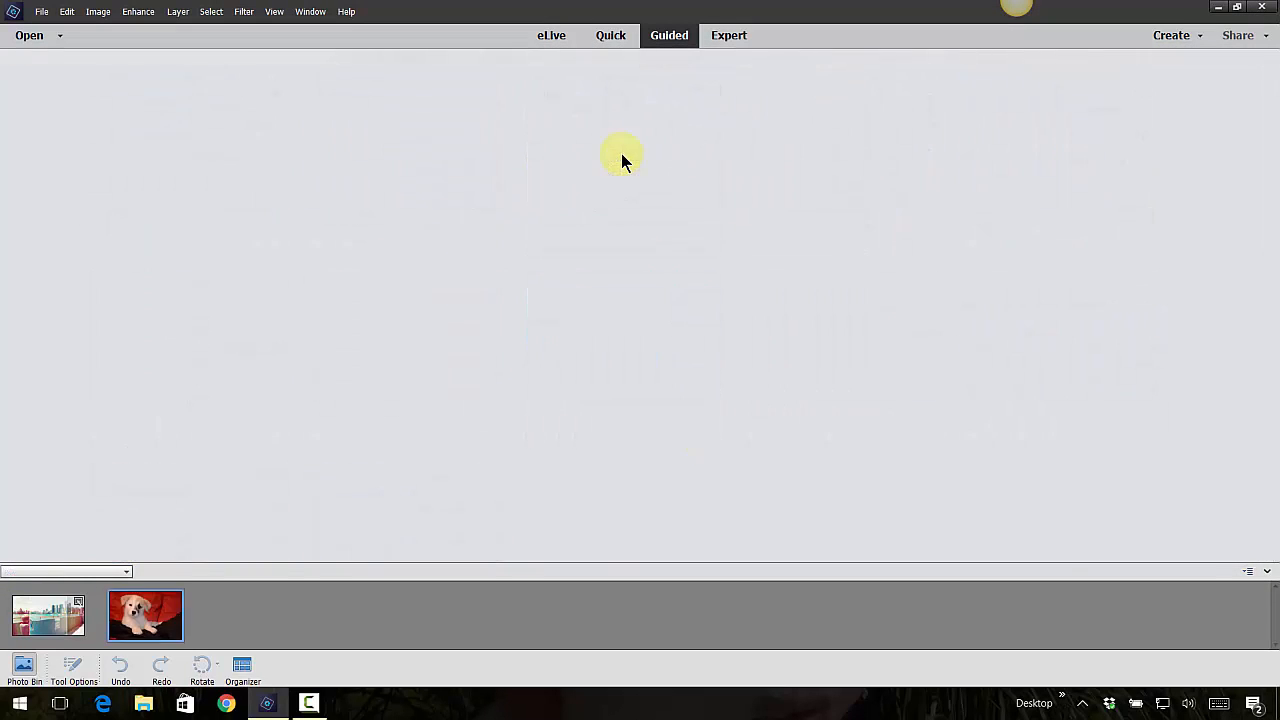
Step: Add a frame and stretch it around the puppy so only its front paws extend past the lower edge, keeping the default border width
click(1160, 255)
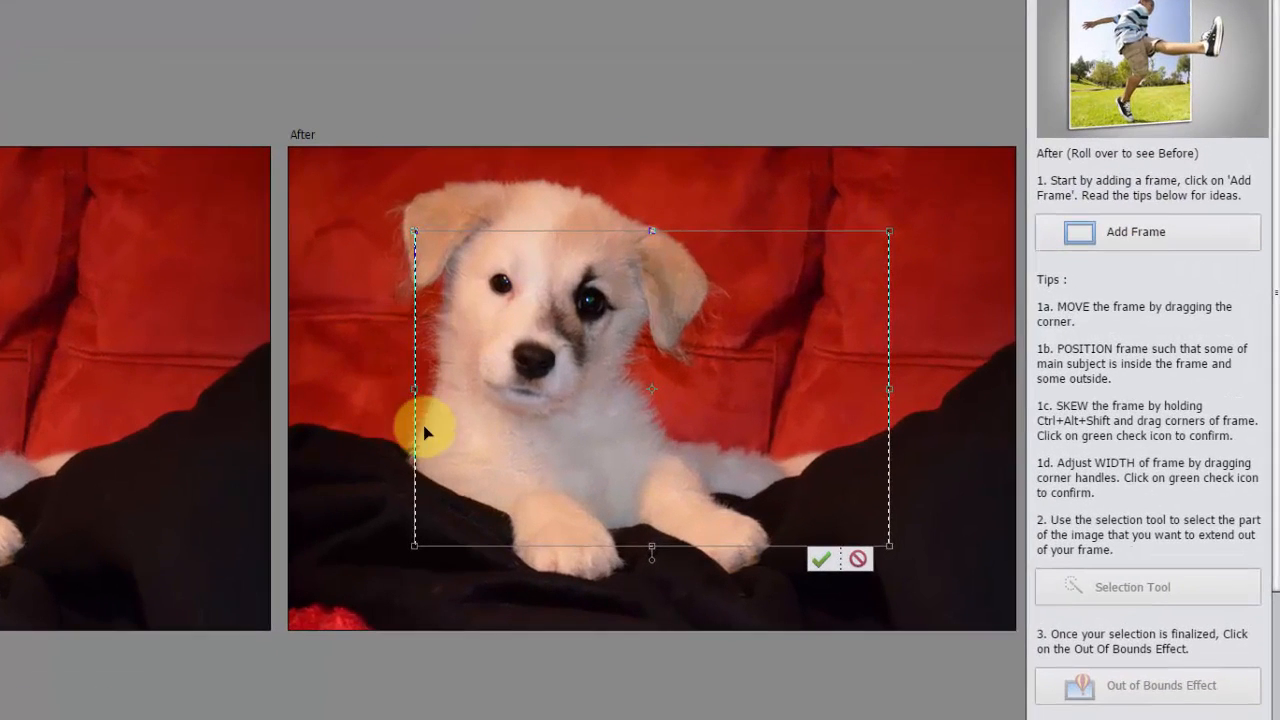
drag(376, 393, 315, 390)
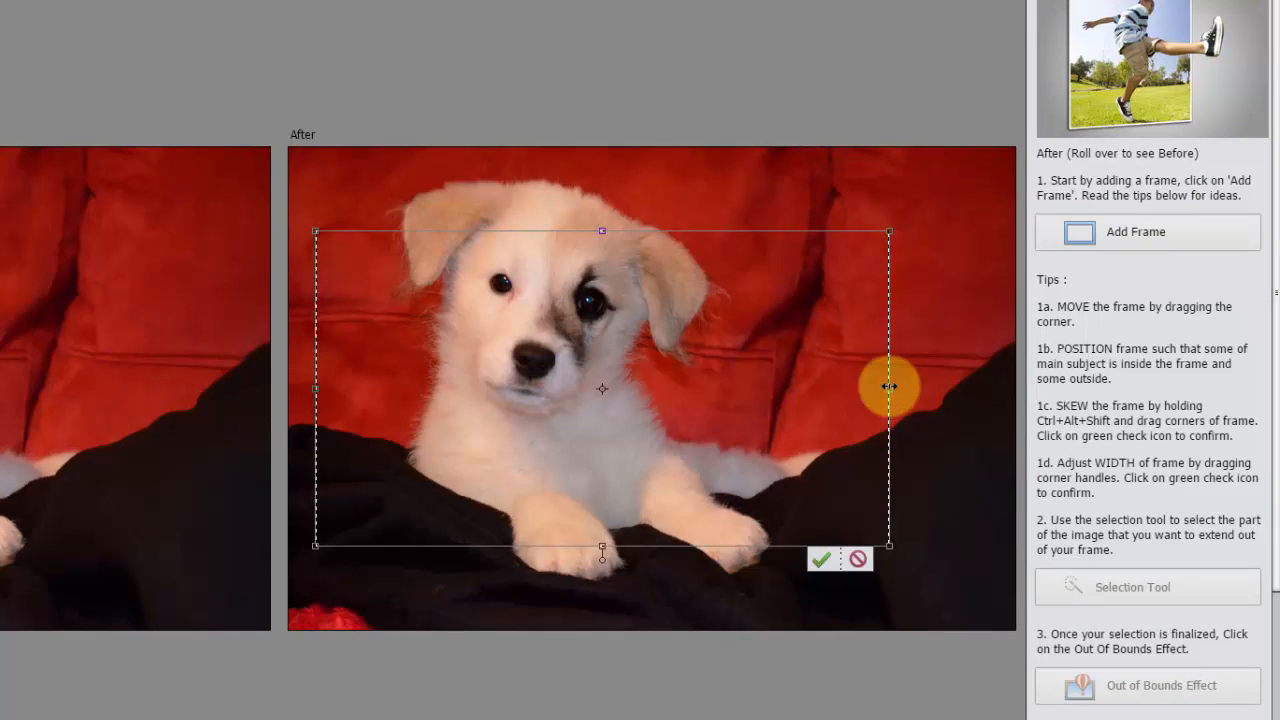
drag(889, 386, 906, 385)
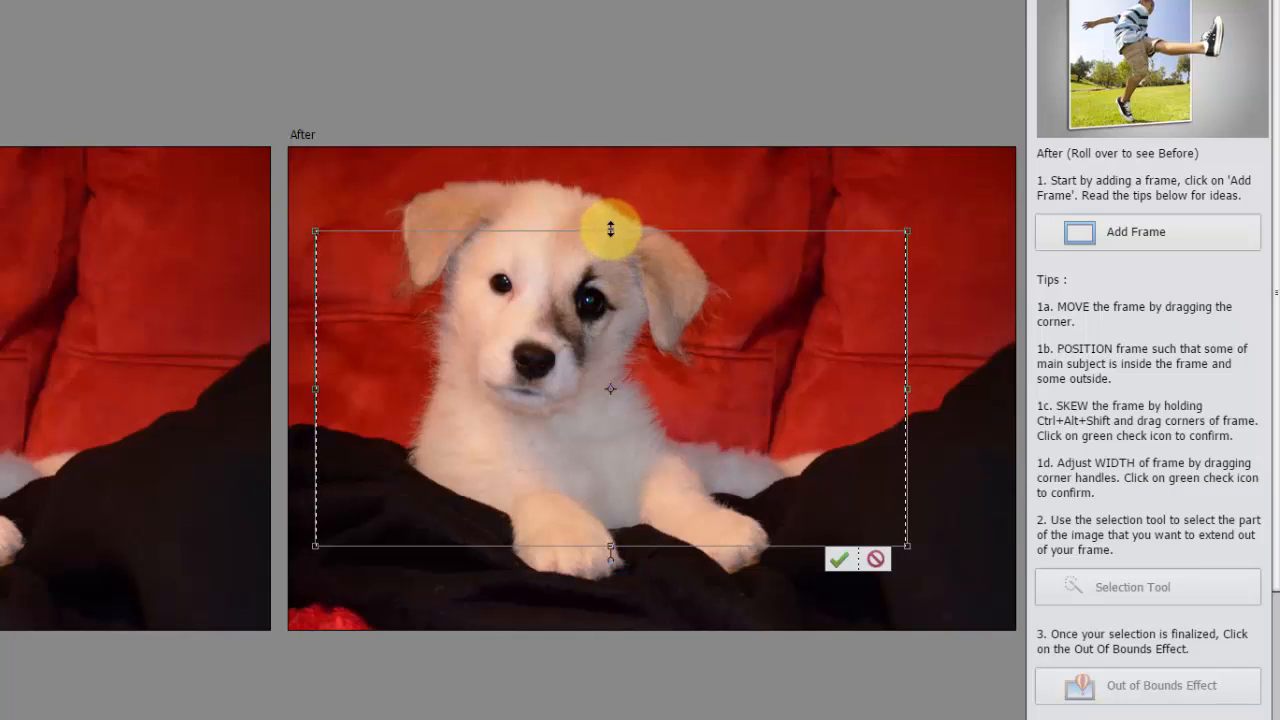
drag(610, 230, 600, 169)
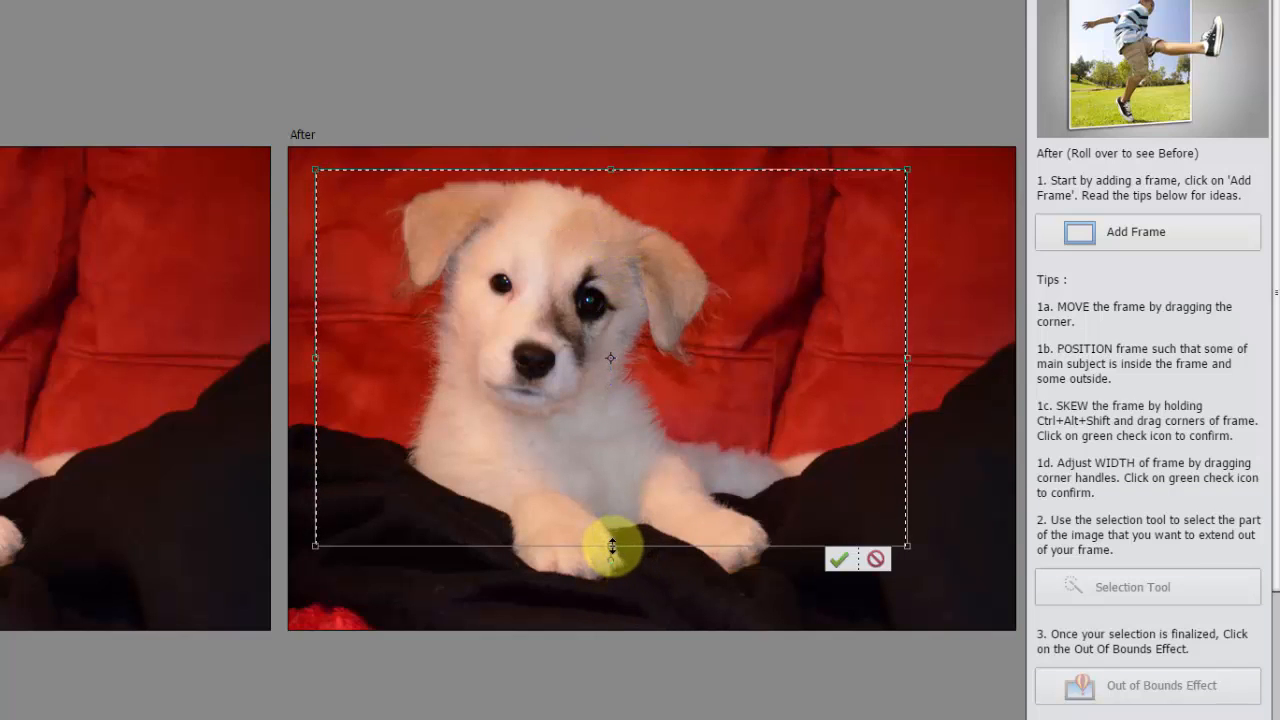
drag(612, 546, 611, 531)
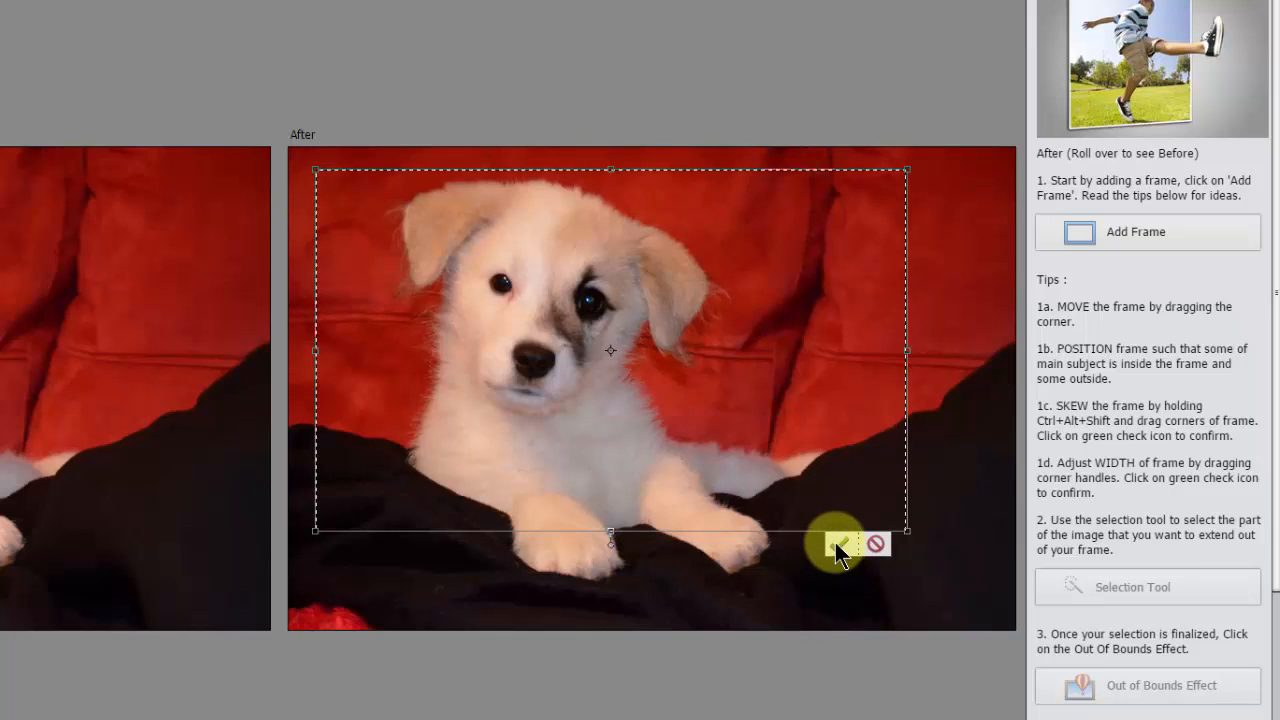
click(838, 545)
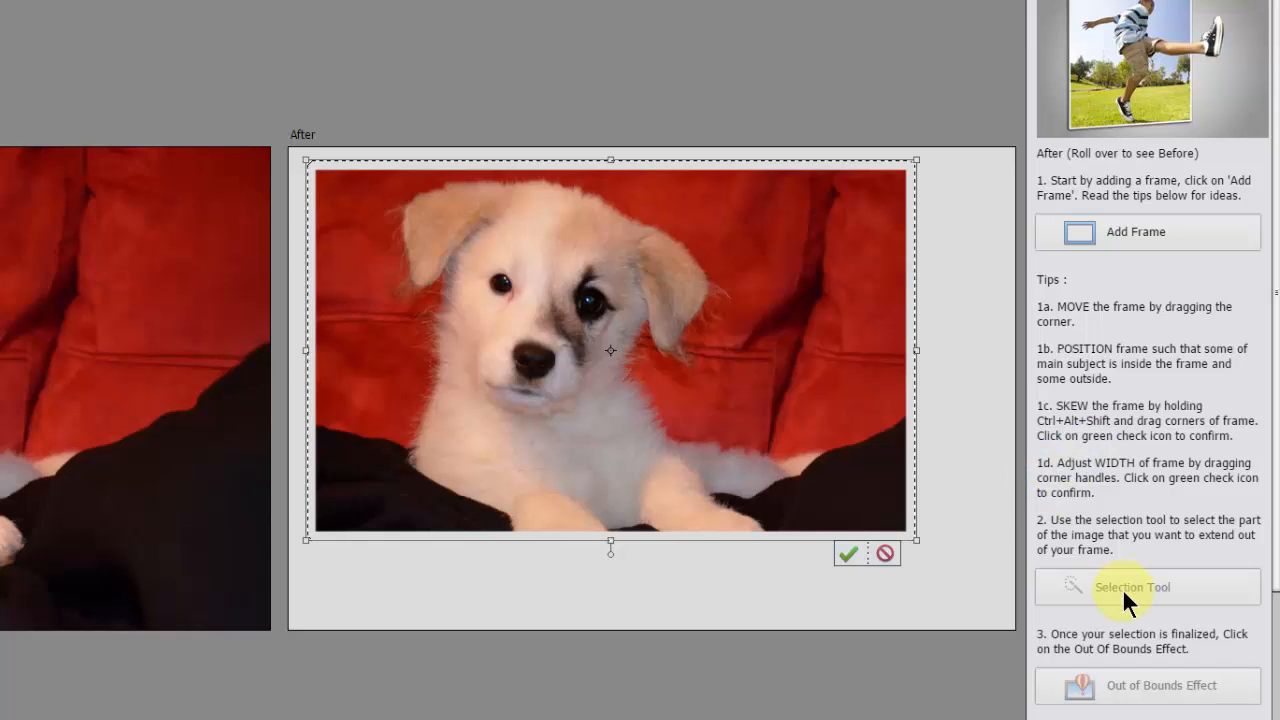
click(847, 552)
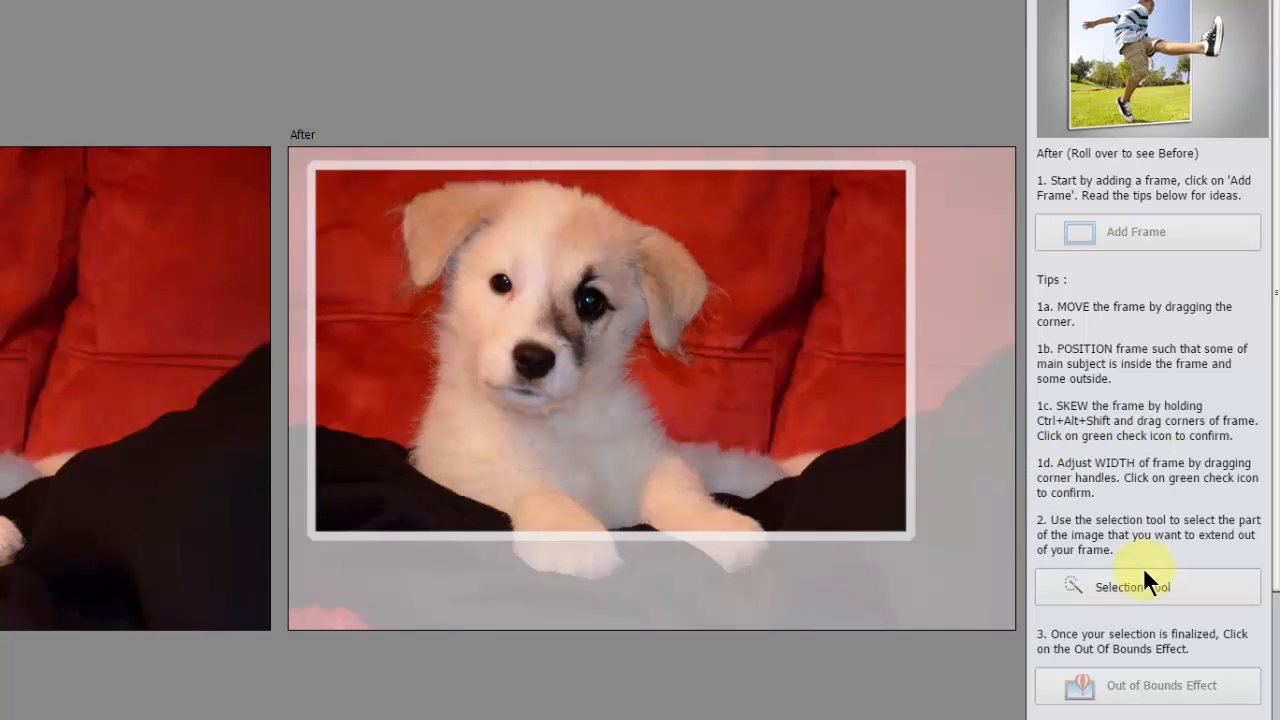
Step: Select both of the puppy's front paws and apply the Out of Bounds effect so they extend over the frame
click(1153, 590)
mouse_move(597, 534)
mouse_down()
mouse_move(541, 540)
mouse_move(559, 566)
mouse_move(520, 523)
mouse_up()
mouse_move(650, 520)
mouse_down()
mouse_move(730, 551)
mouse_move(658, 522)
mouse_up()
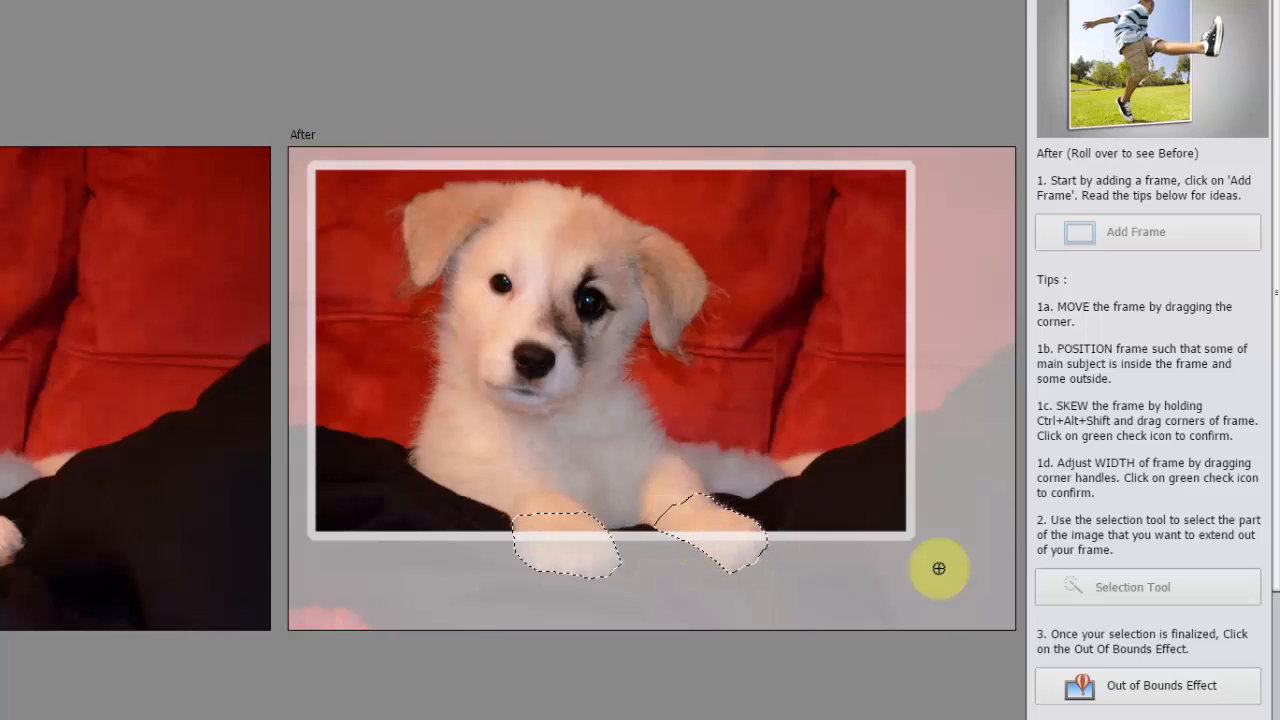
click(1146, 690)
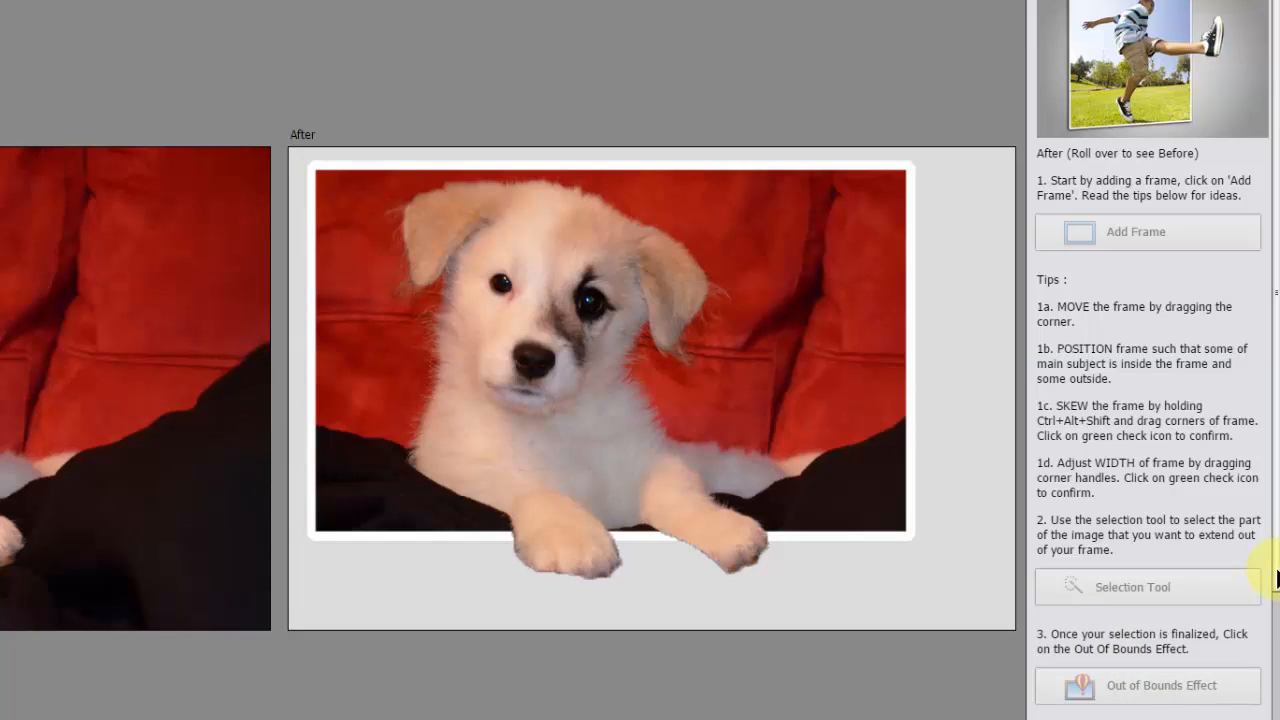
Step: Add a background gradient behind the frame using the blue, yellow, blue preset with Radial style and 100% scale
scroll(1277, 580, down, 3)
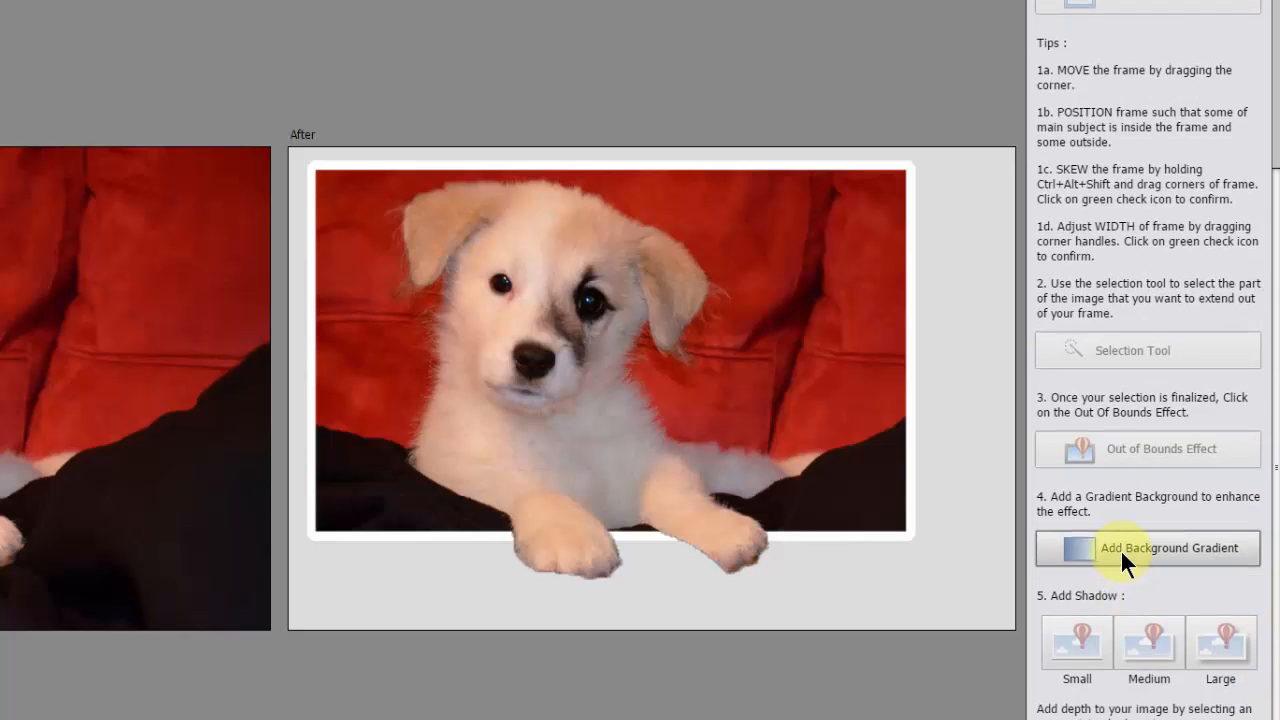
click(1120, 549)
click(535, 190)
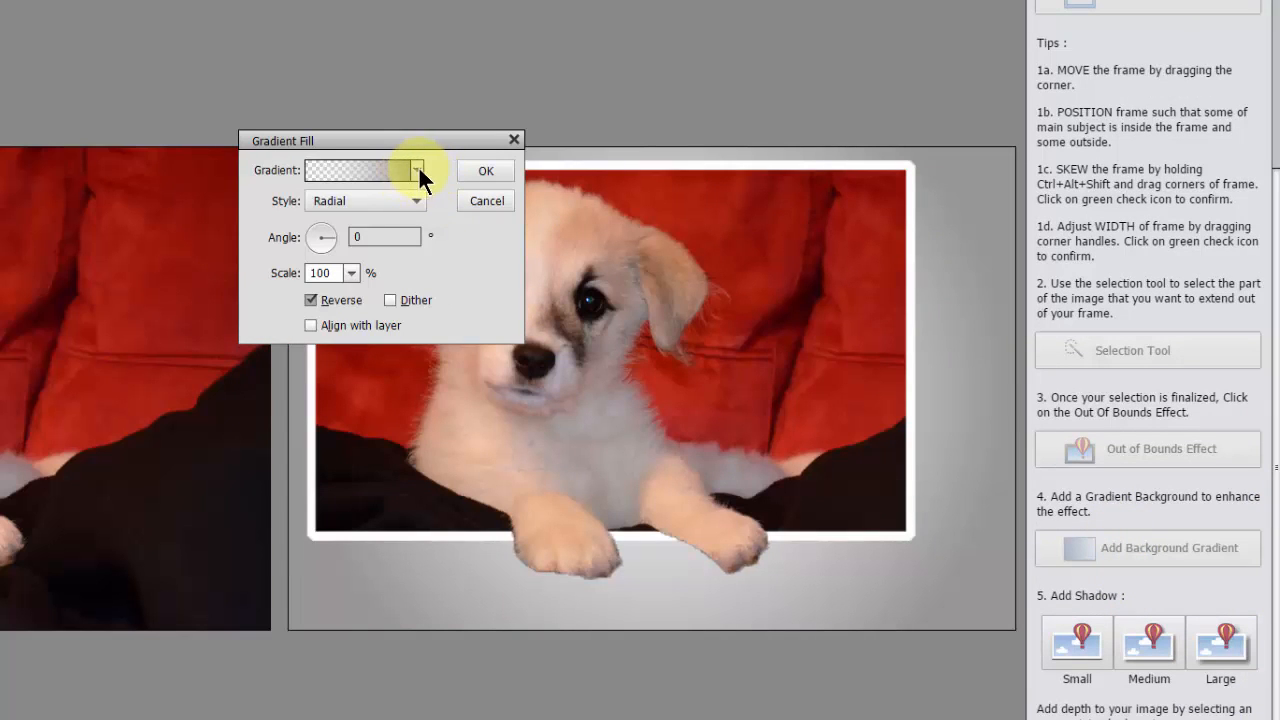
click(418, 174)
click(380, 295)
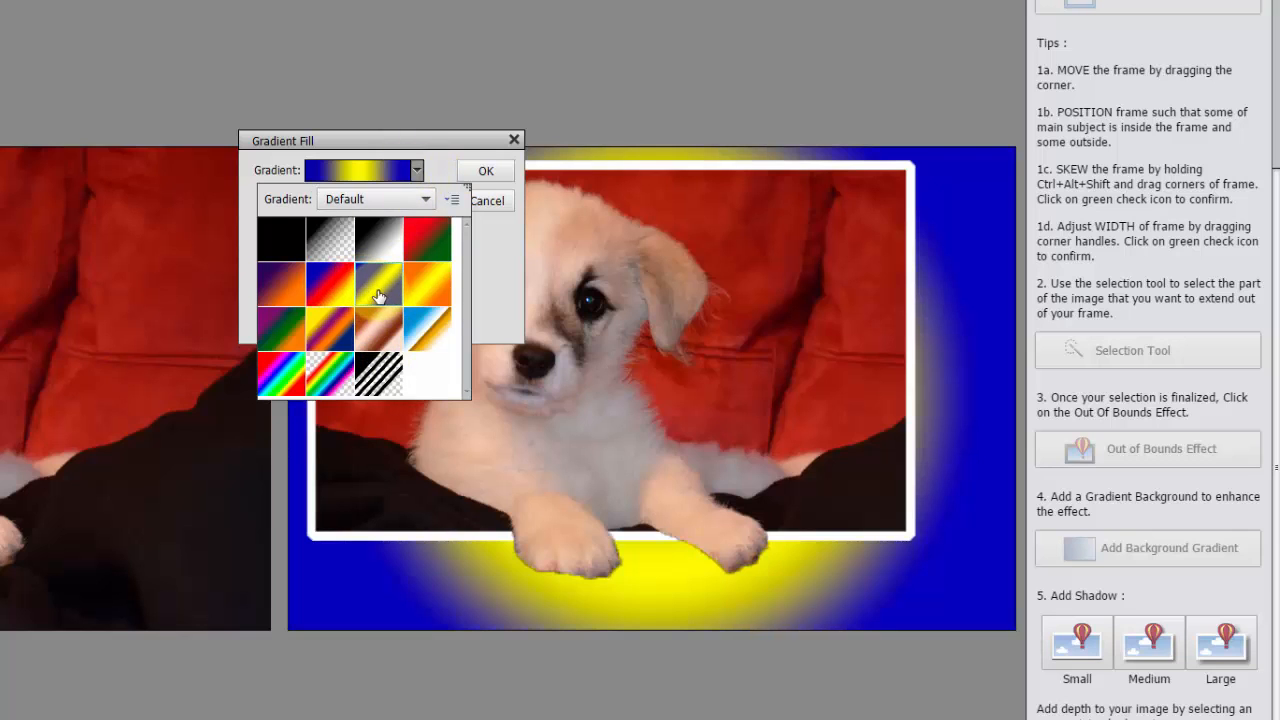
click(487, 168)
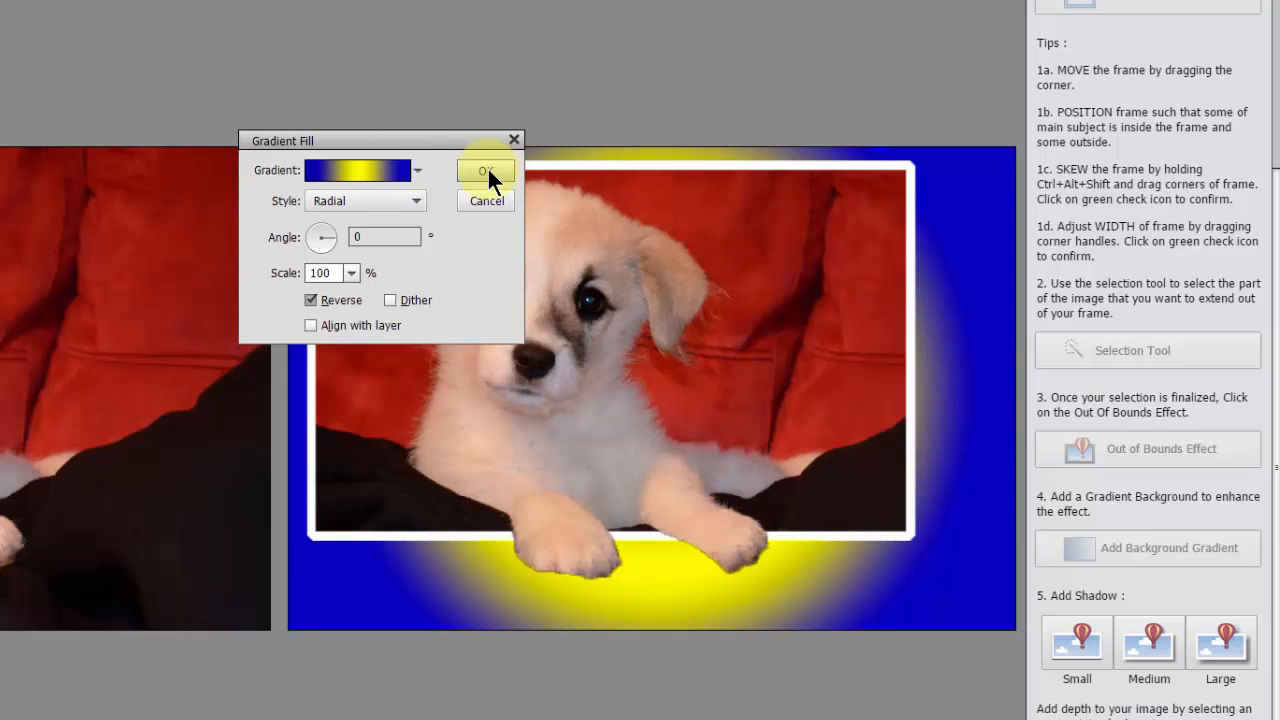
click(487, 168)
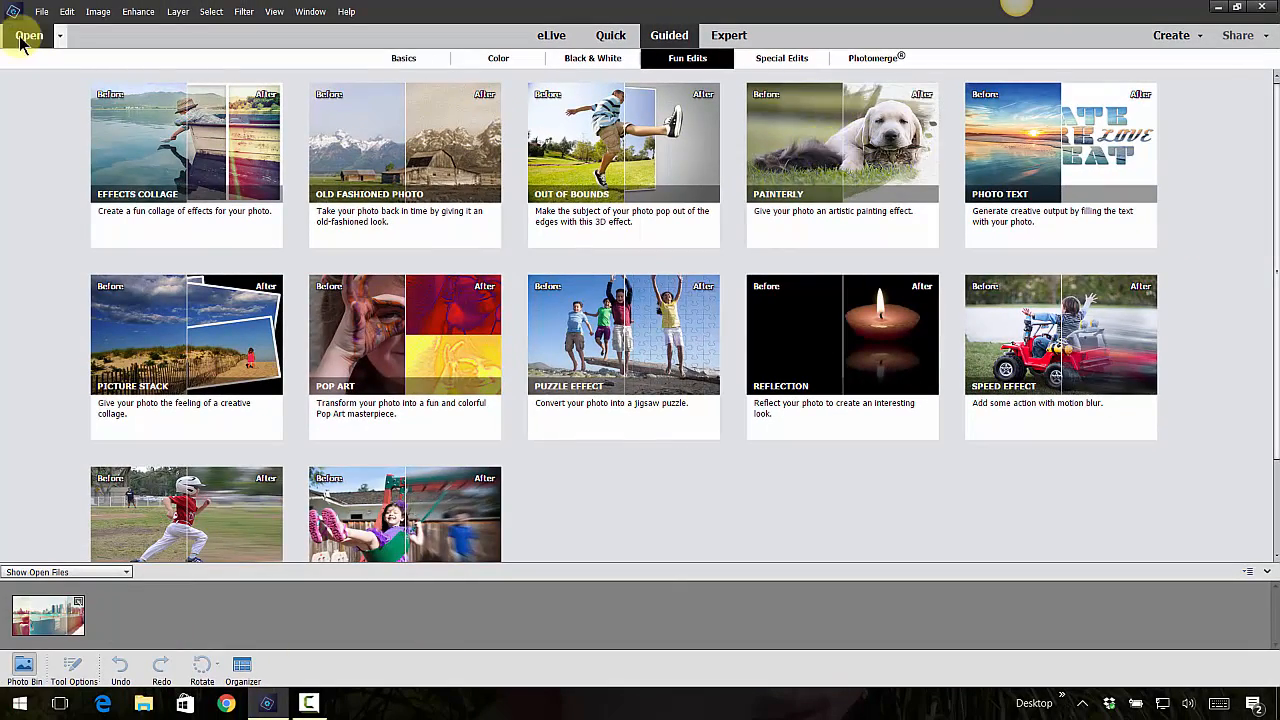
Step: Open the puzzle puppy photo again and start the Painterly guided edit on it
click(29, 35)
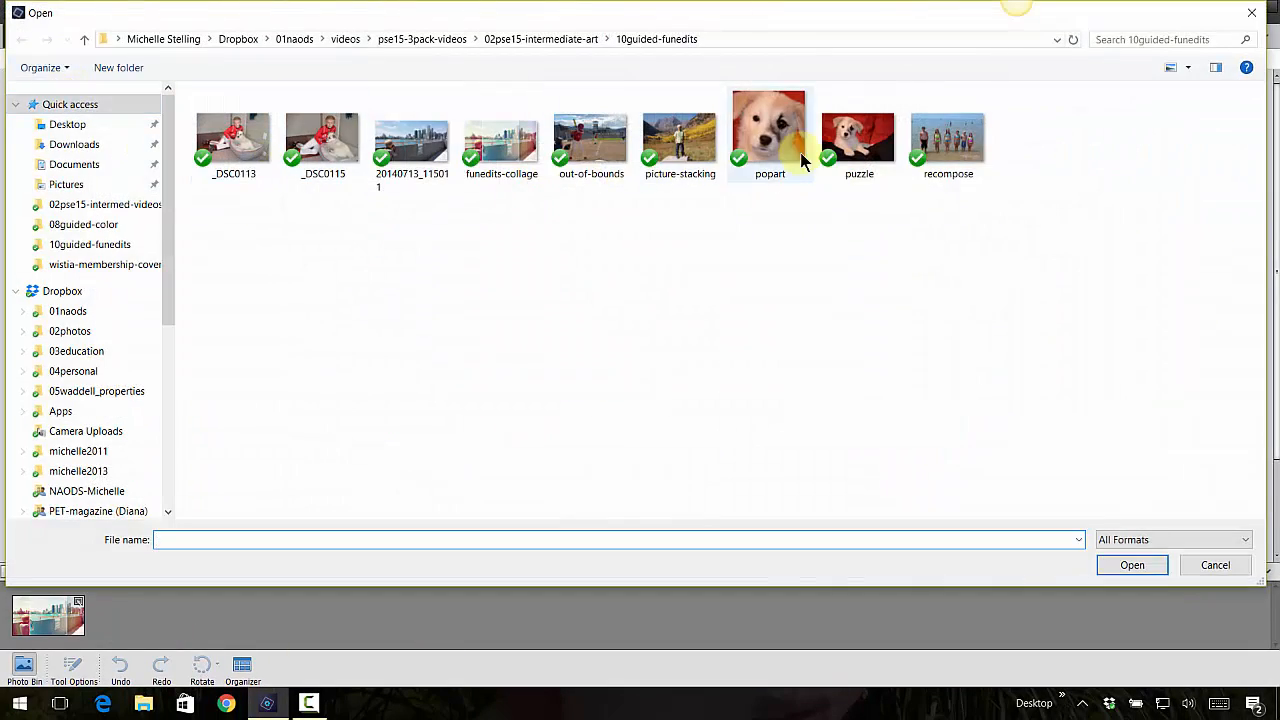
click(859, 137)
click(1134, 566)
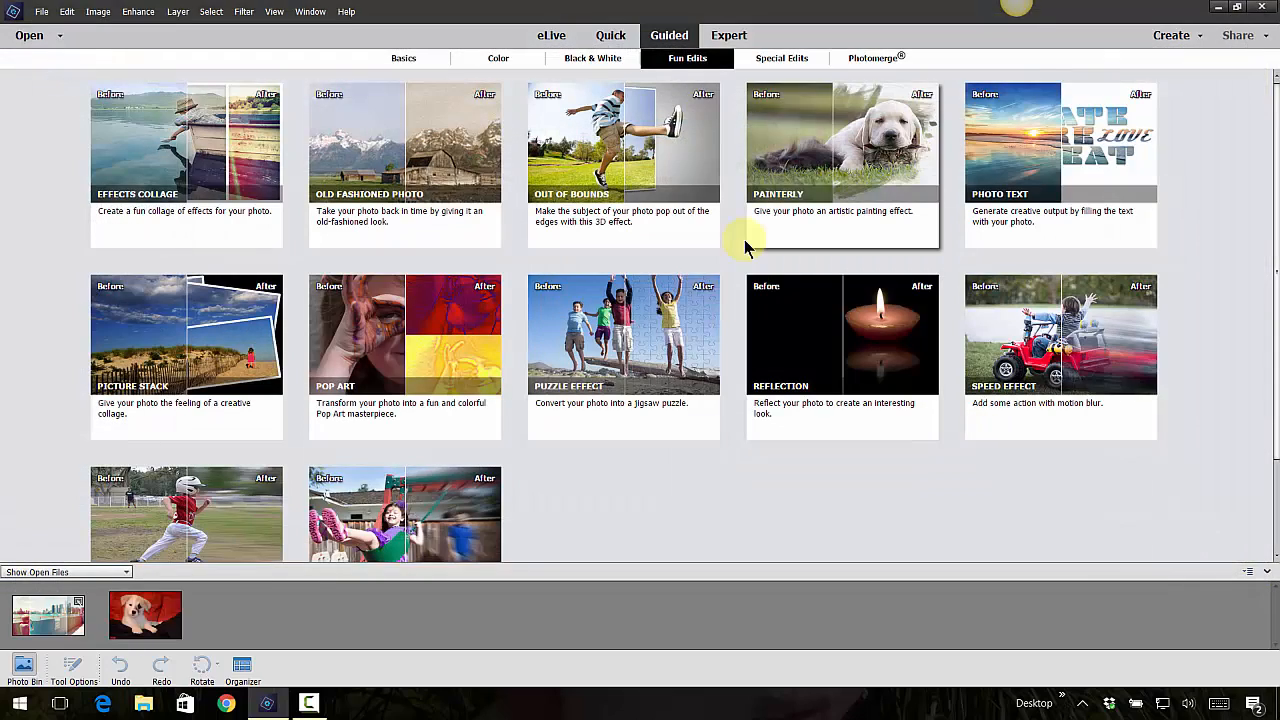
click(808, 141)
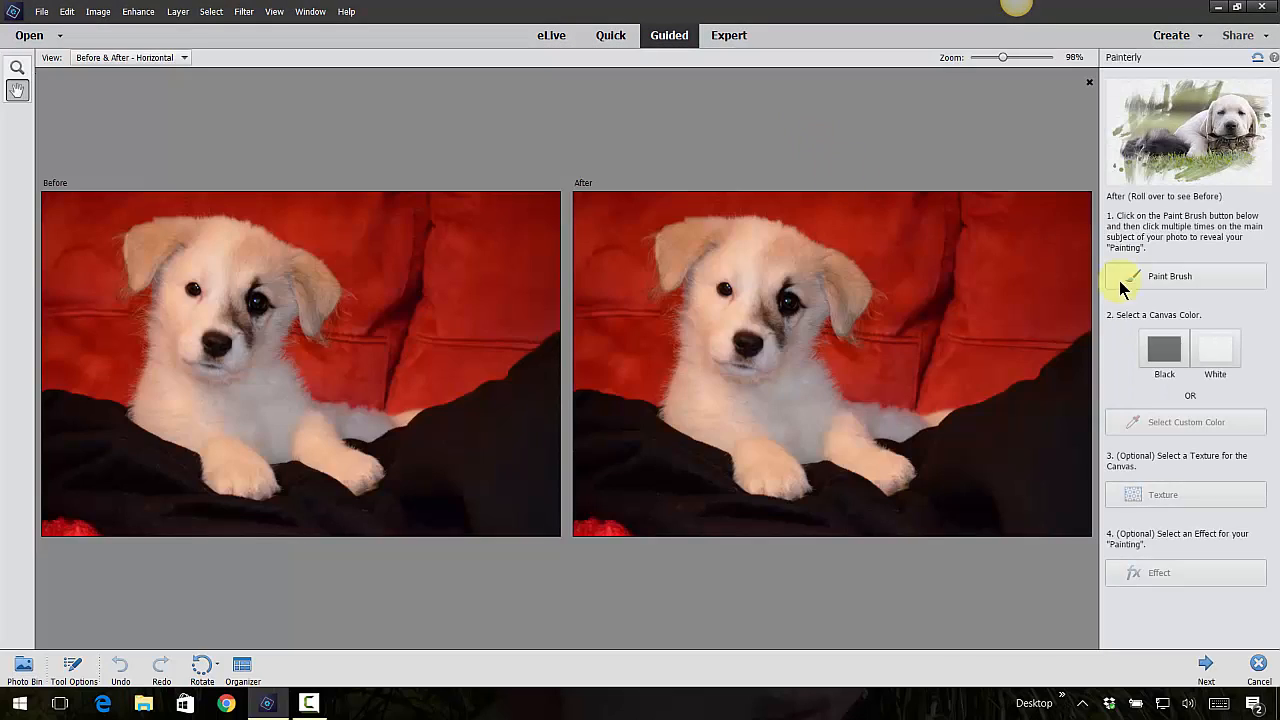
Step: Reveal the puppy's head, chest and front legs by painting with the Bold Strokes preset of the Paint Brush in Show mode
click(1181, 279)
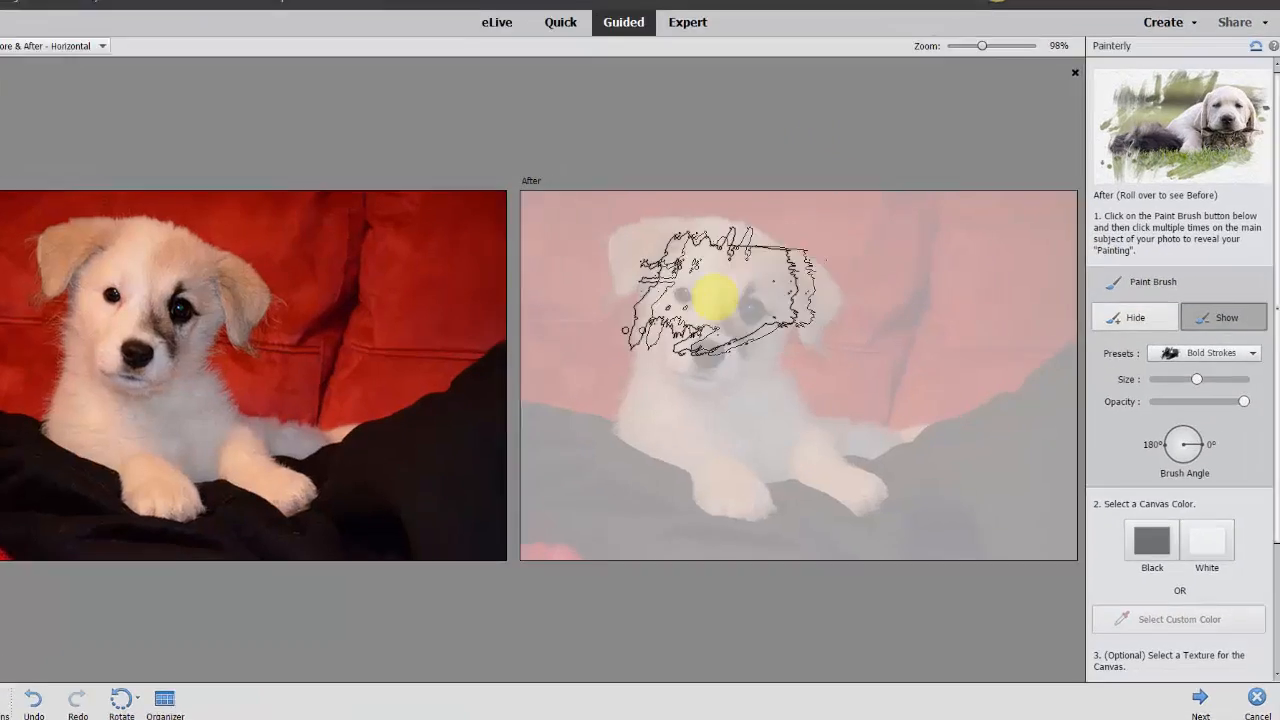
click(752, 287)
click(715, 393)
click(612, 368)
click(590, 337)
click(500, 316)
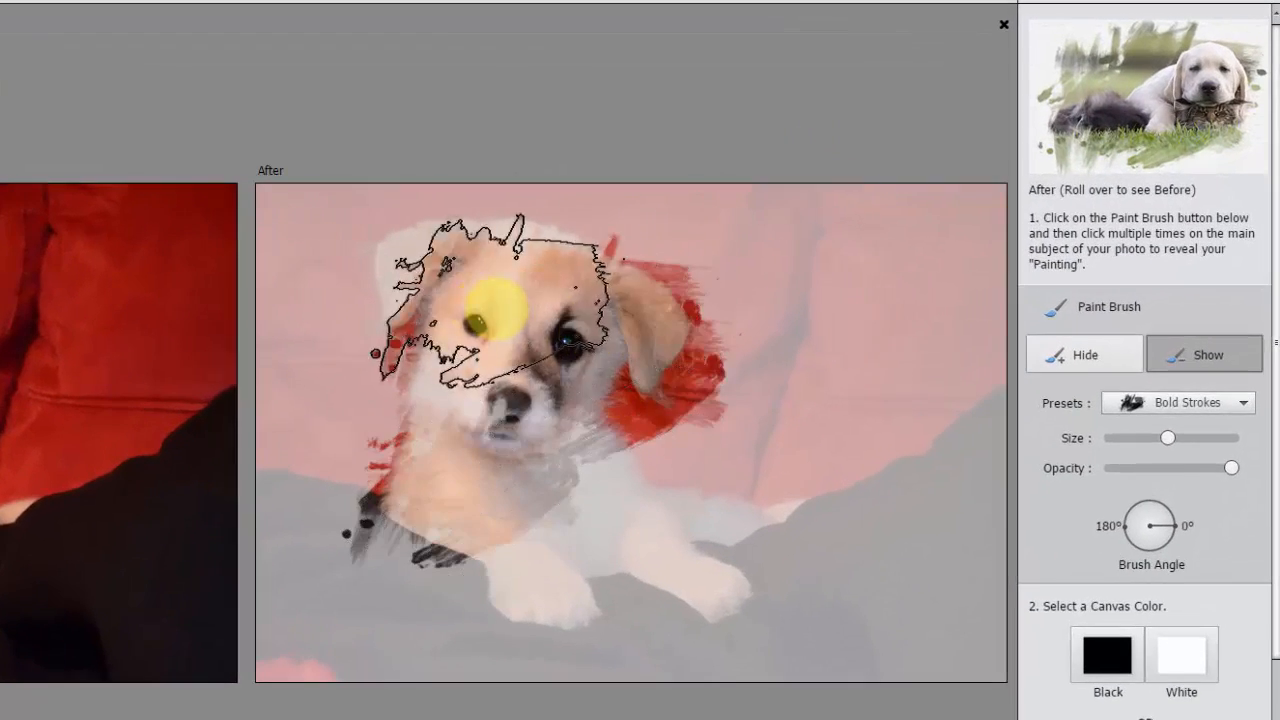
click(472, 305)
click(572, 557)
click(731, 521)
click(569, 492)
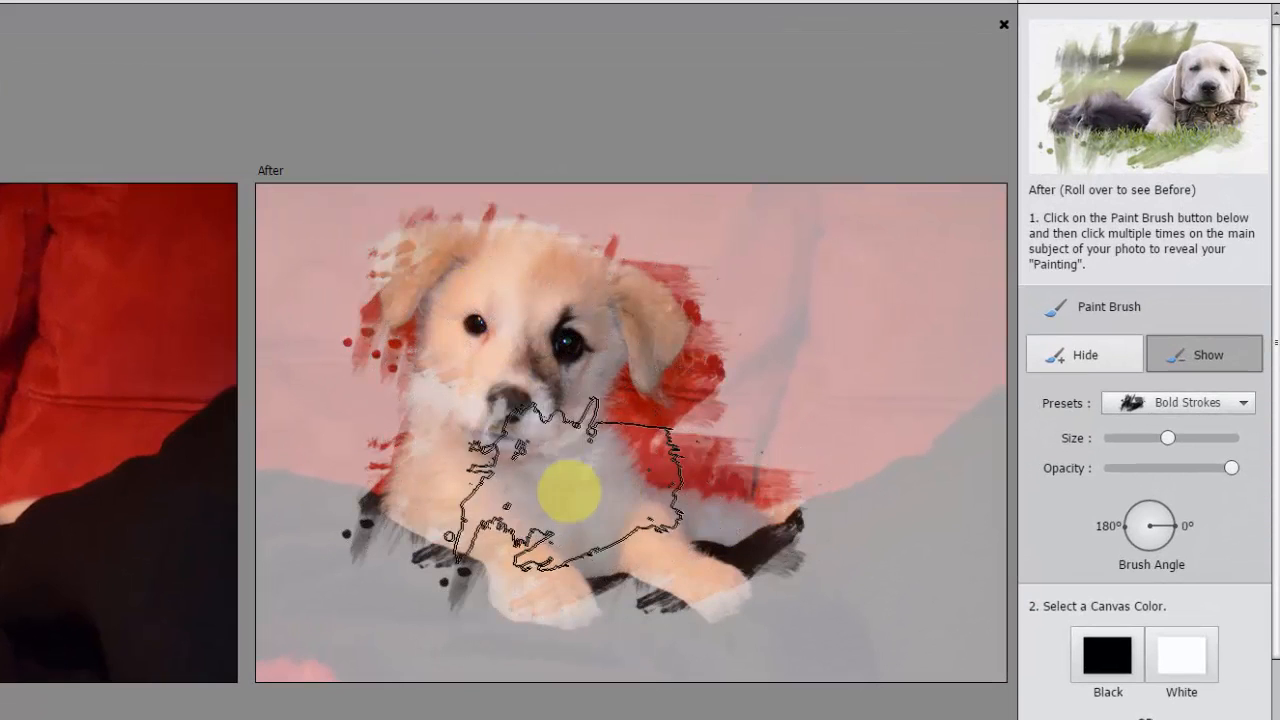
Step: Rotate the brush angle to slightly past vertical and paint more strokes beside the puppy and over its face, chest and front leg
mouse_move(1171, 528)
mouse_down()
mouse_move(1161, 510)
mouse_move(1086, 505)
mouse_up()
click(688, 391)
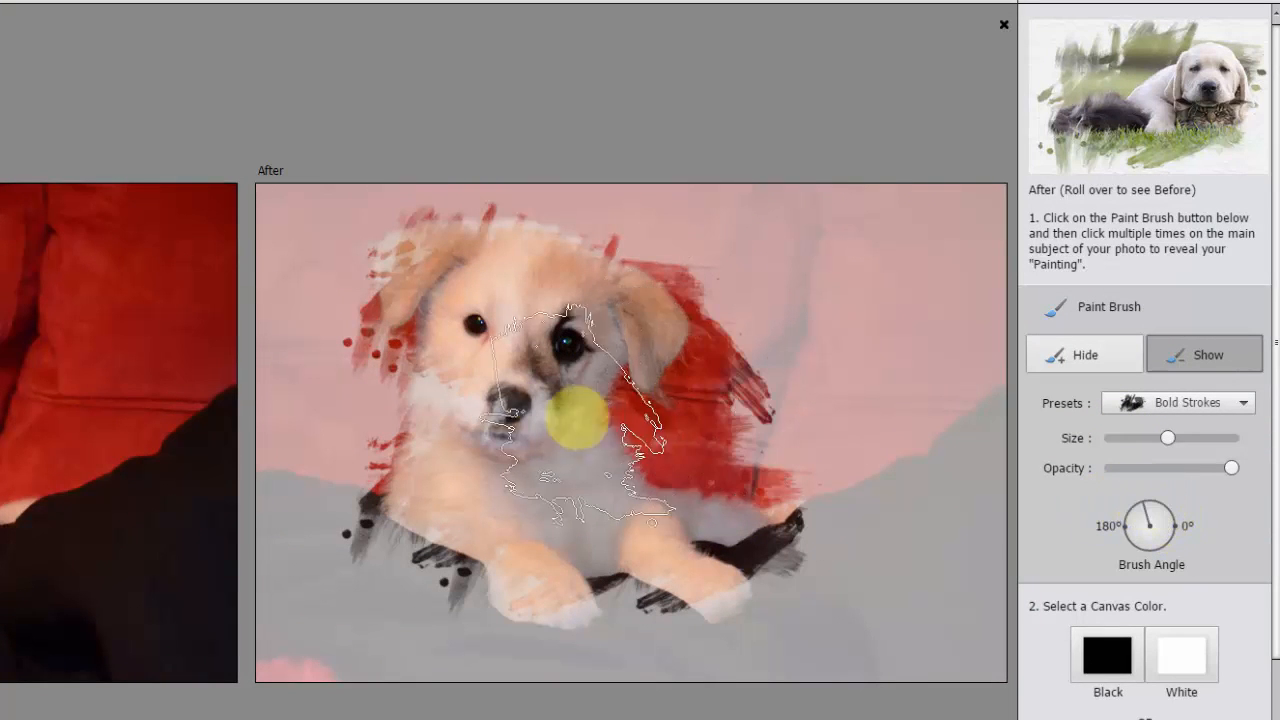
click(574, 420)
click(560, 335)
click(443, 426)
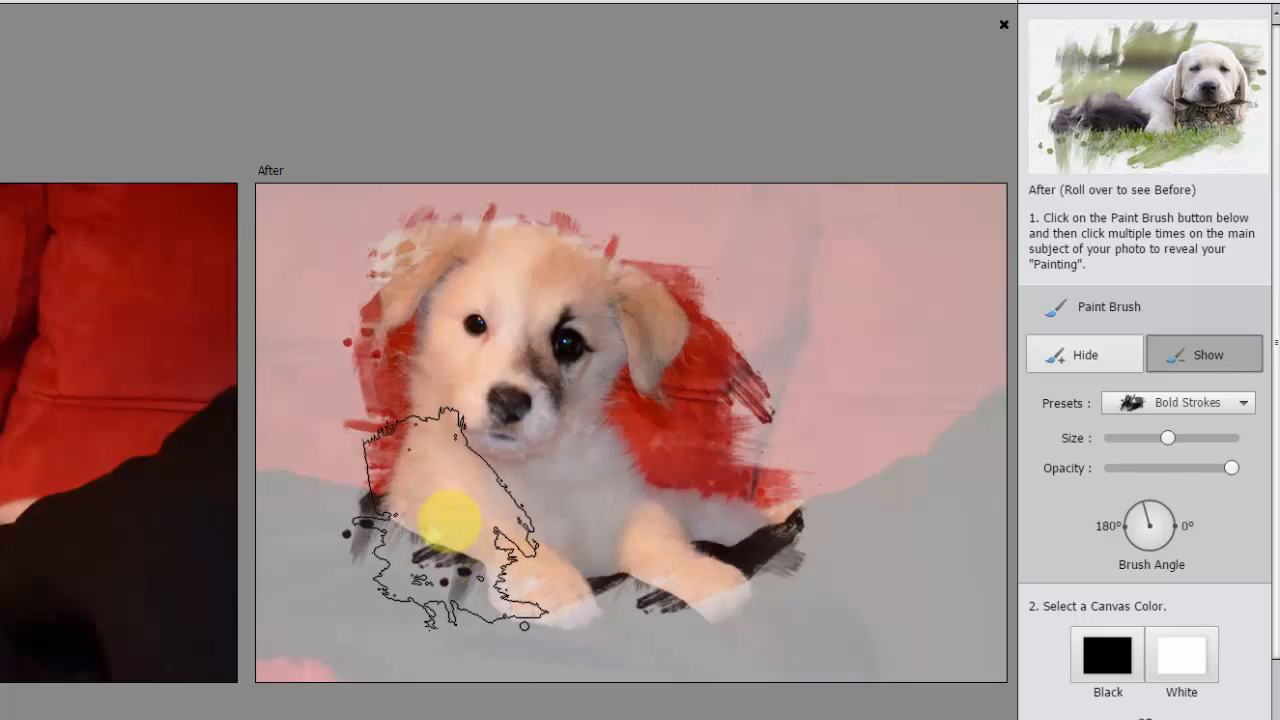
click(450, 523)
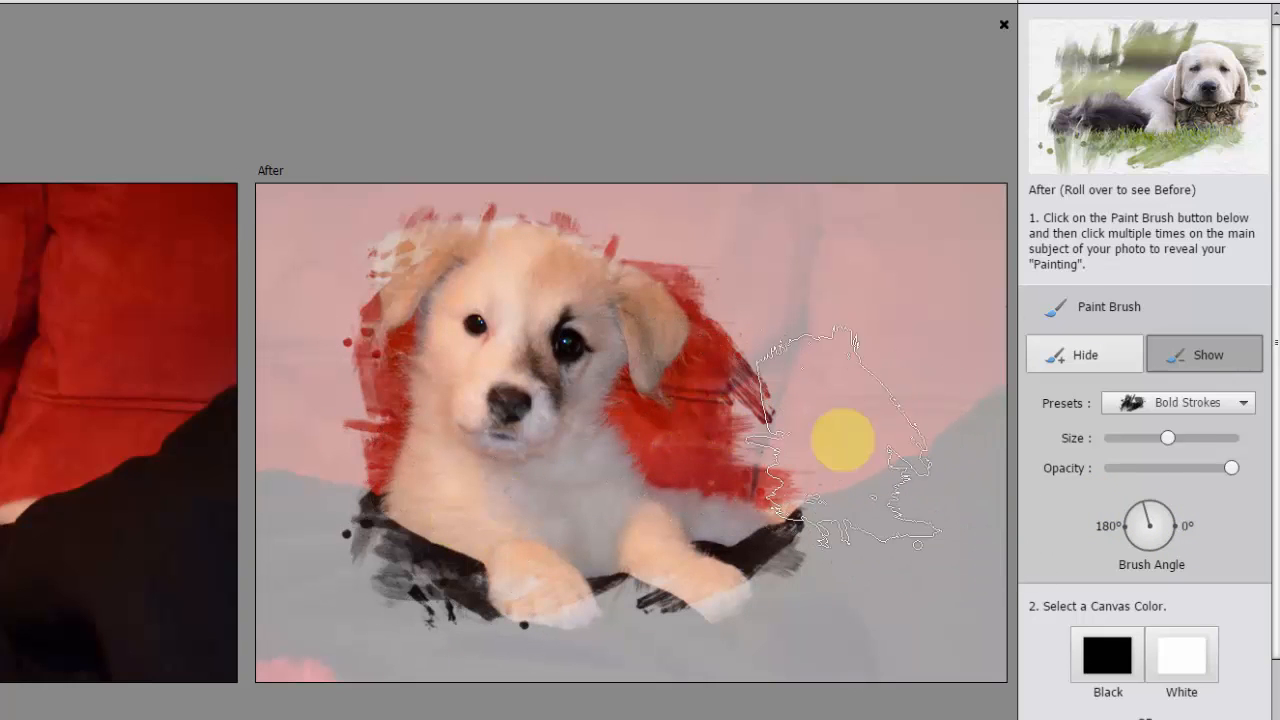
Step: Shrink the Bold Strokes brush, lower its opacity in stages, and paint fainter strokes along the edges around the puppy's head, body and paws
drag(1168, 436, 1139, 445)
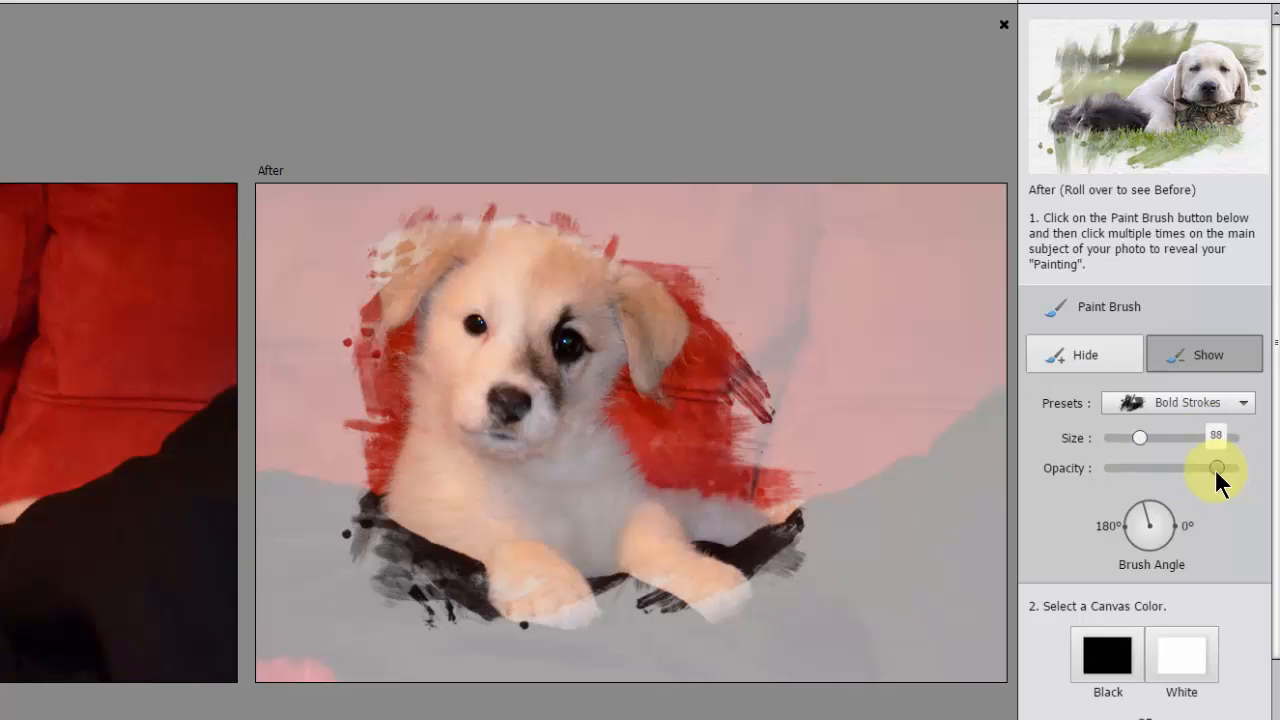
drag(1215, 469, 1212, 469)
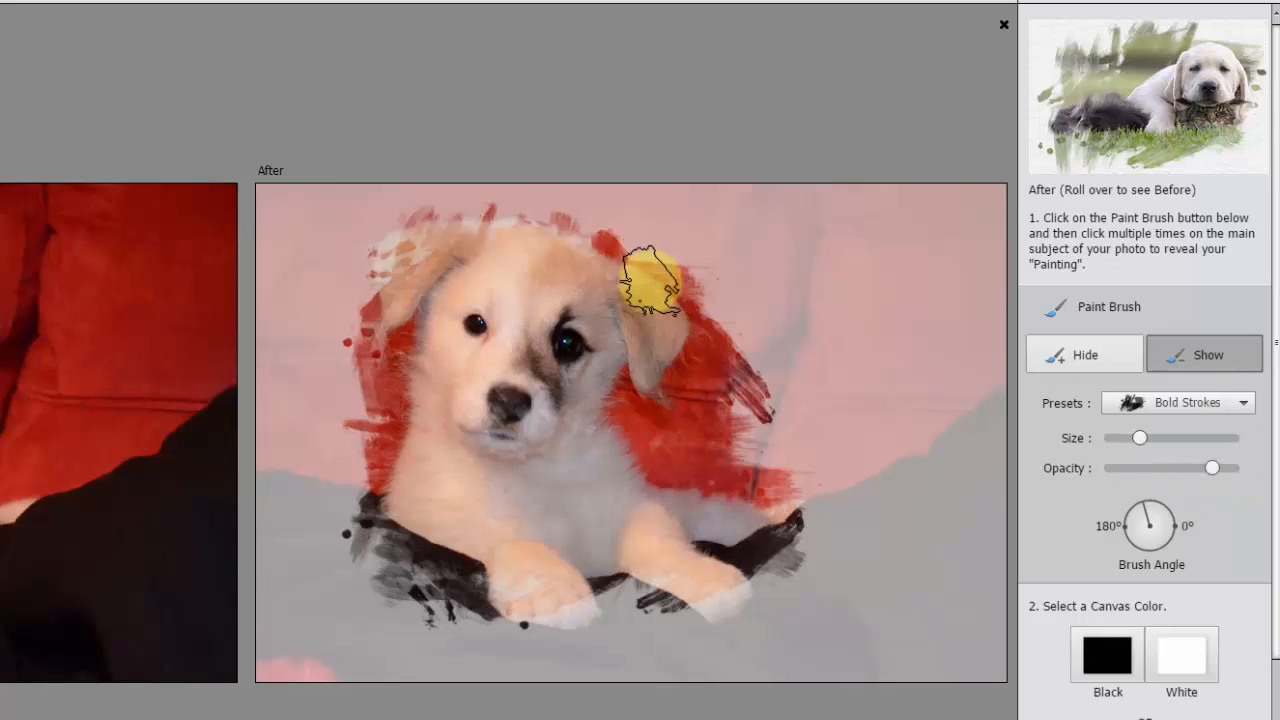
click(1194, 468)
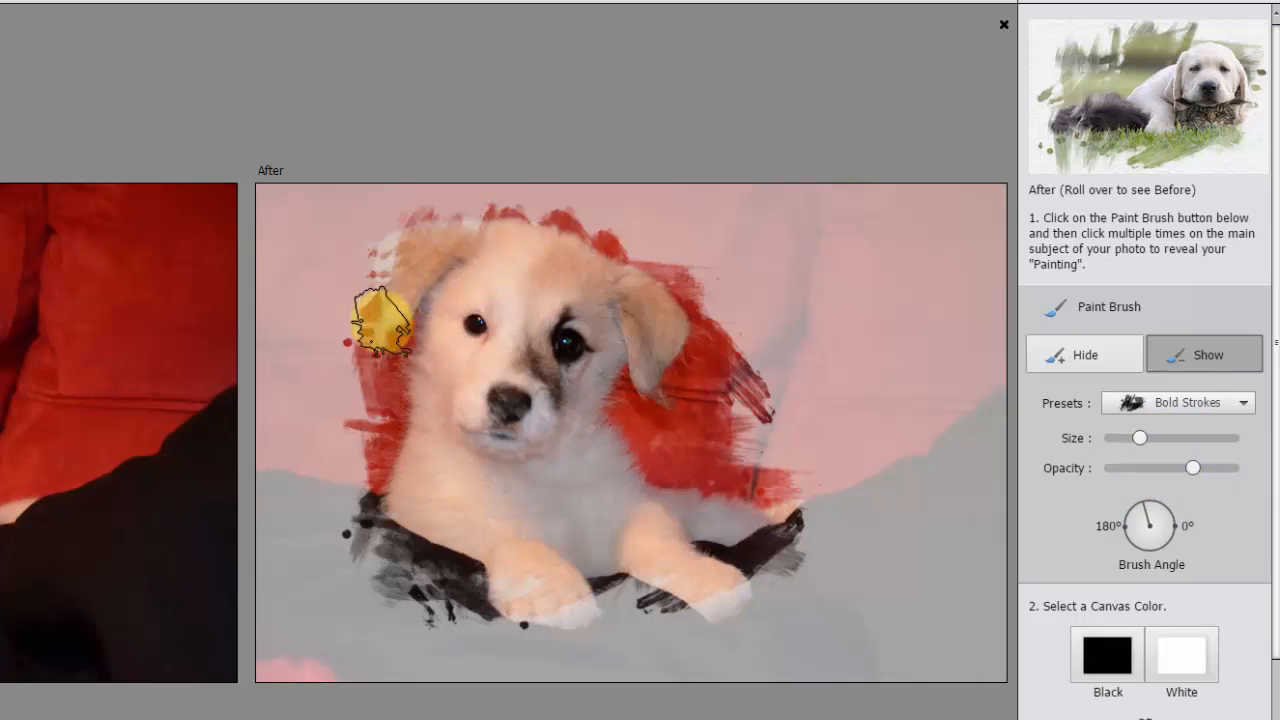
click(1135, 468)
mouse_move(705, 375)
mouse_down()
mouse_move(758, 458)
mouse_move(796, 580)
mouse_move(671, 611)
mouse_move(456, 610)
mouse_move(579, 601)
mouse_up()
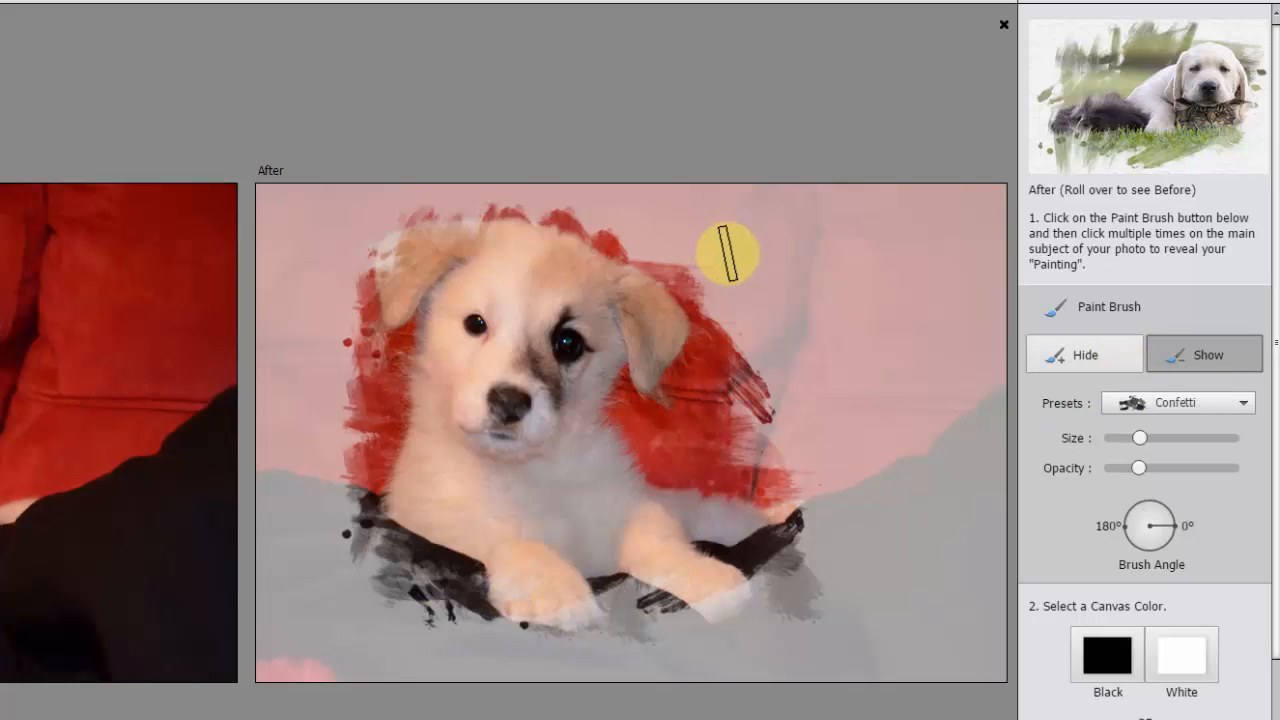
Step: Scatter small, faint shapes across the background around the puppy with the Confetti brush preset
click(727, 254)
mouse_move(678, 291)
mouse_down()
mouse_move(808, 284)
mouse_move(819, 352)
mouse_move(871, 408)
mouse_move(970, 280)
mouse_move(983, 465)
mouse_move(961, 545)
mouse_move(849, 634)
mouse_up()
mouse_move(493, 637)
mouse_down()
mouse_move(350, 626)
mouse_move(287, 374)
mouse_move(270, 237)
mouse_move(285, 247)
mouse_move(317, 434)
mouse_up()
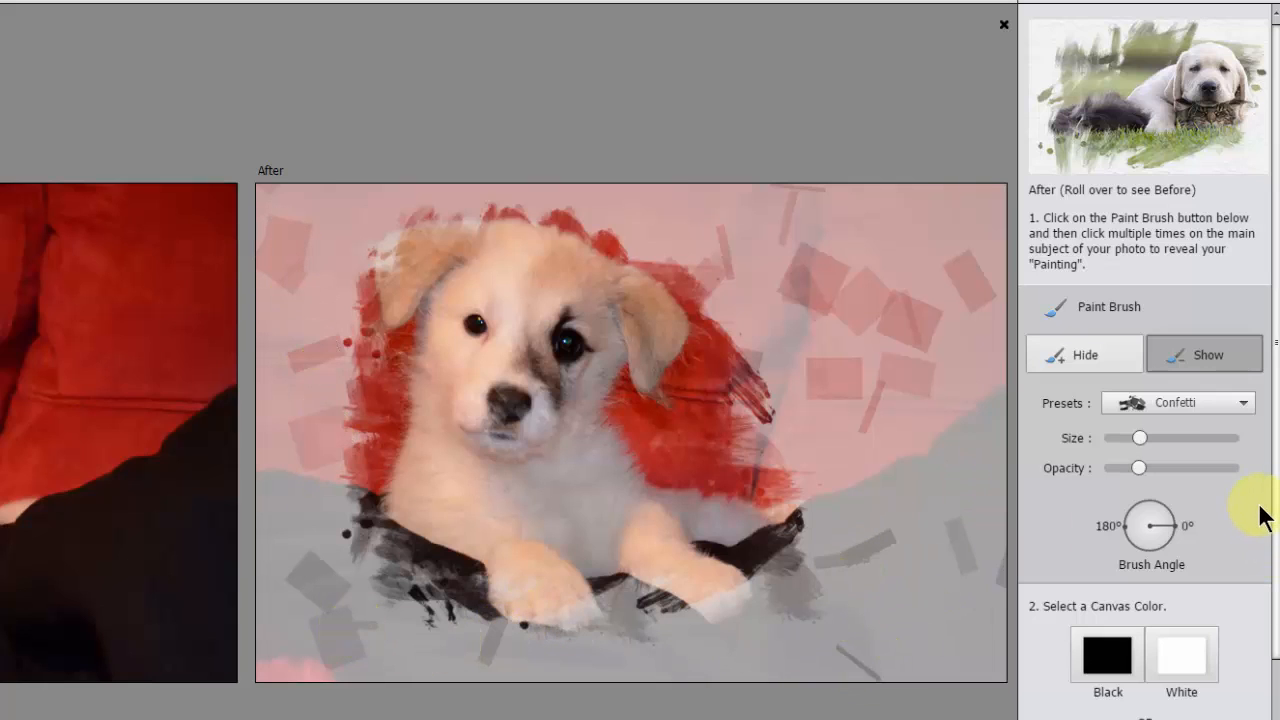
click(1218, 410)
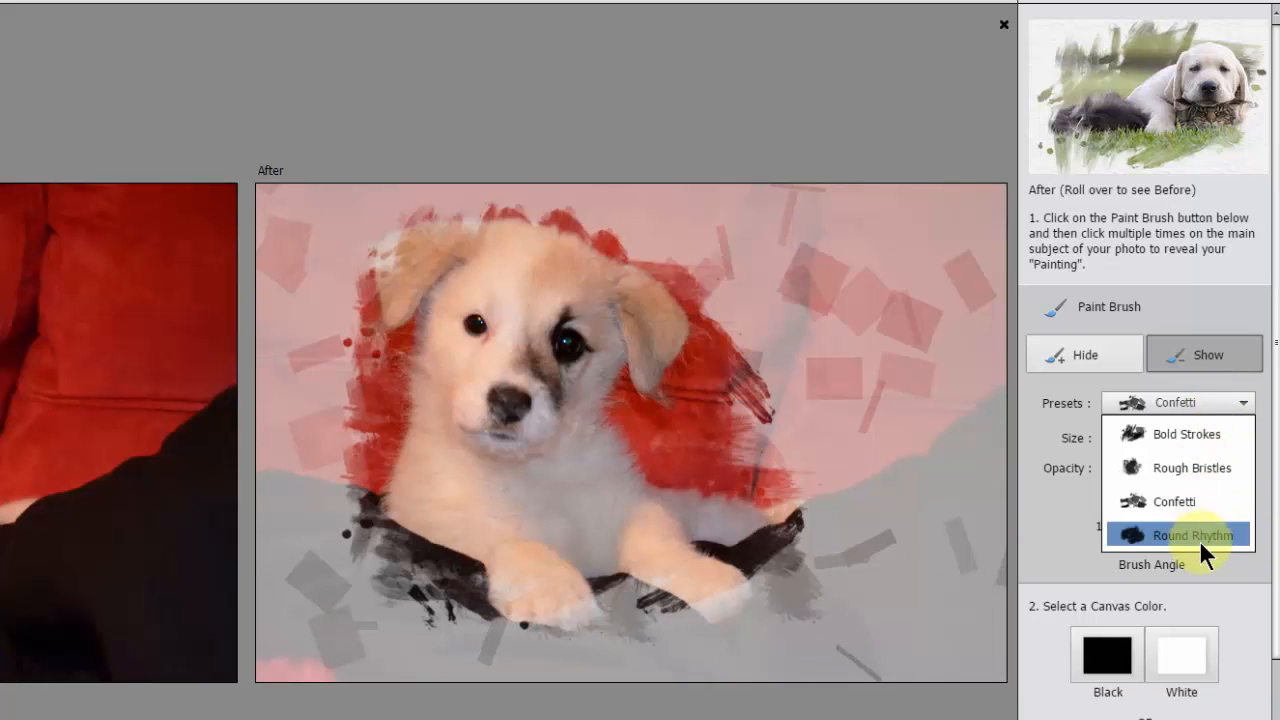
Step: Try both the white and black canvas colors behind the painting and settle on white
click(1166, 654)
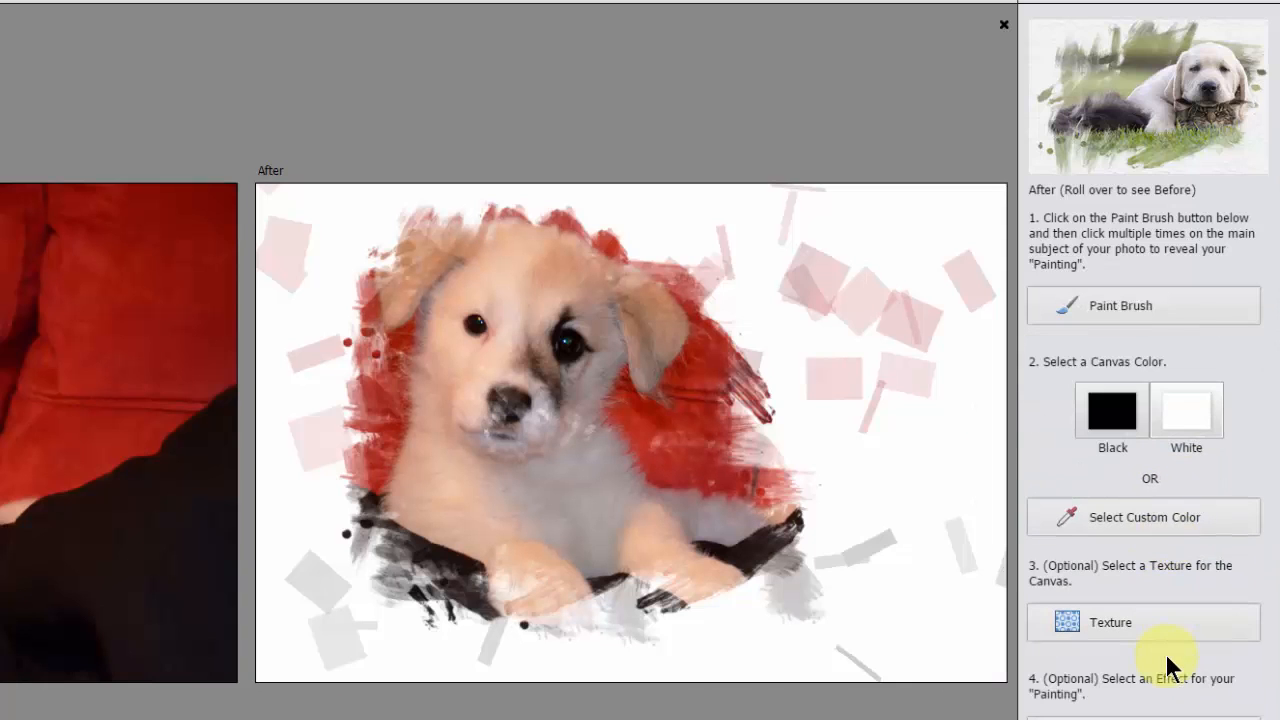
click(1113, 417)
click(1207, 432)
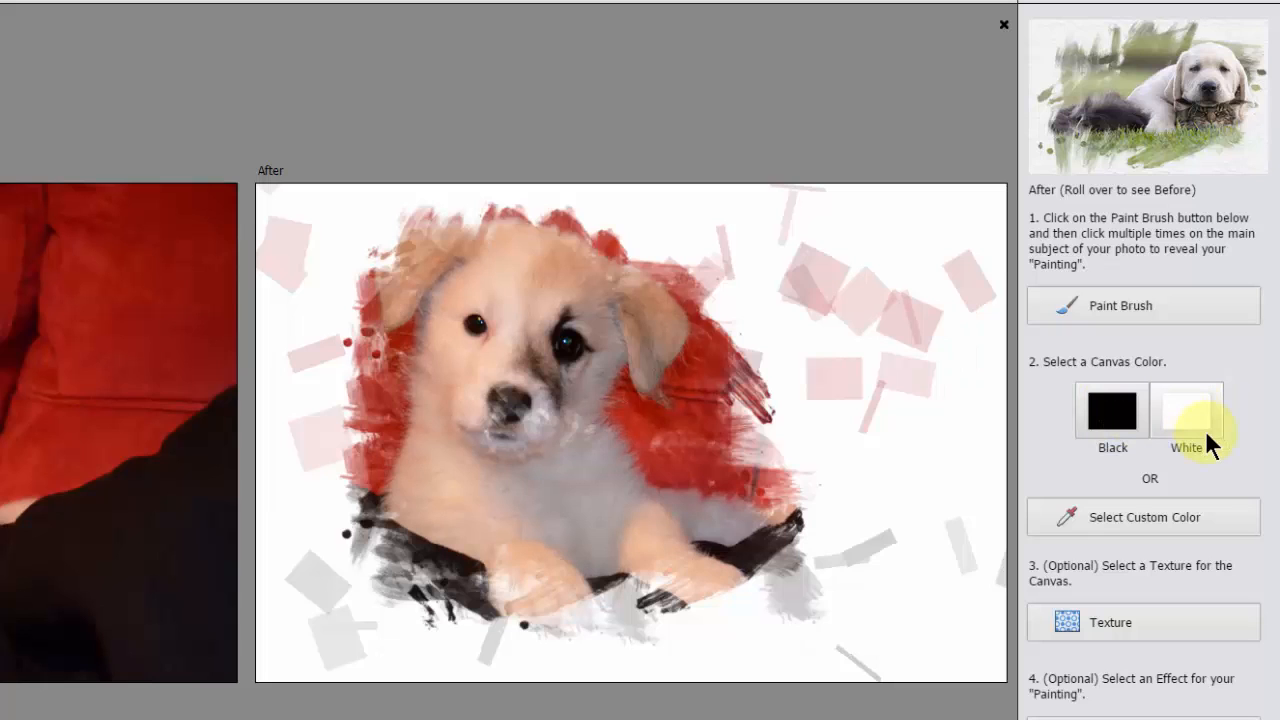
Step: Try custom canvas colors sampled from the red couch and the puppy's paw, forehead and muzzle, and return the canvas to white
click(1146, 513)
click(694, 382)
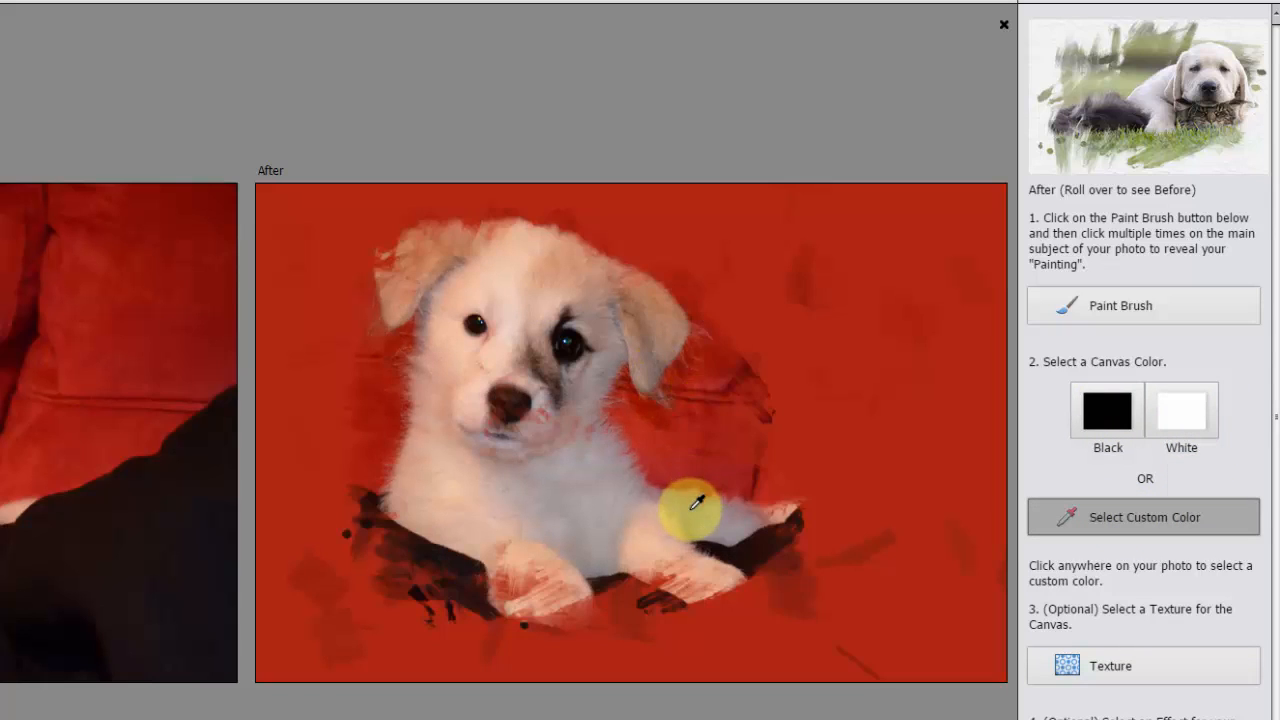
click(509, 567)
click(540, 280)
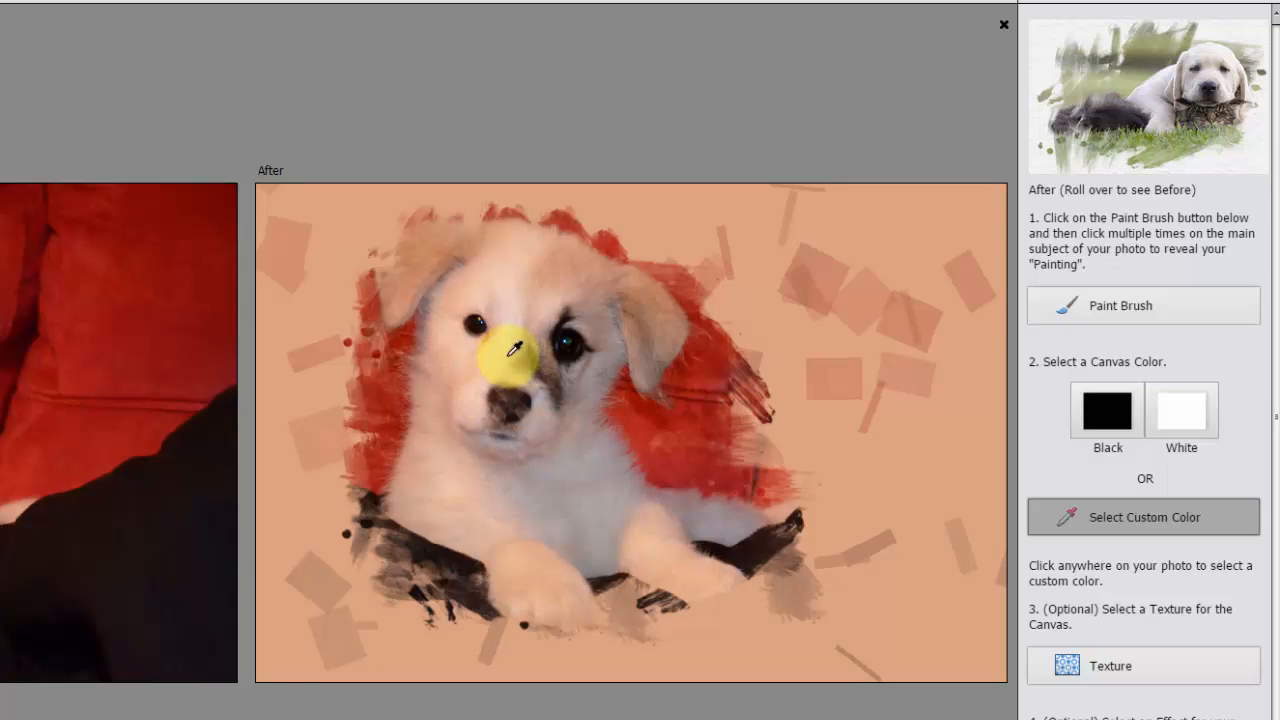
click(531, 405)
click(1197, 428)
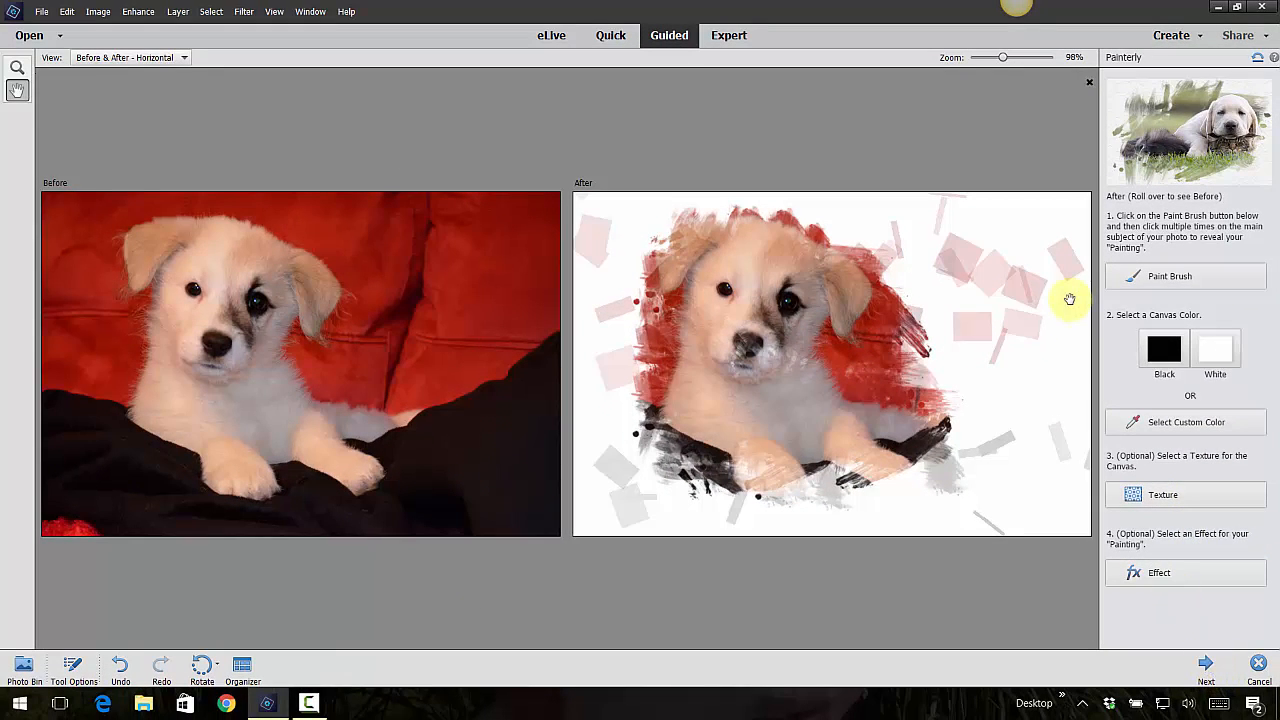
Step: Save the painting as a JPEG named painterly at Maximum quality (12) and finish the Painterly guided edit
click(1222, 138)
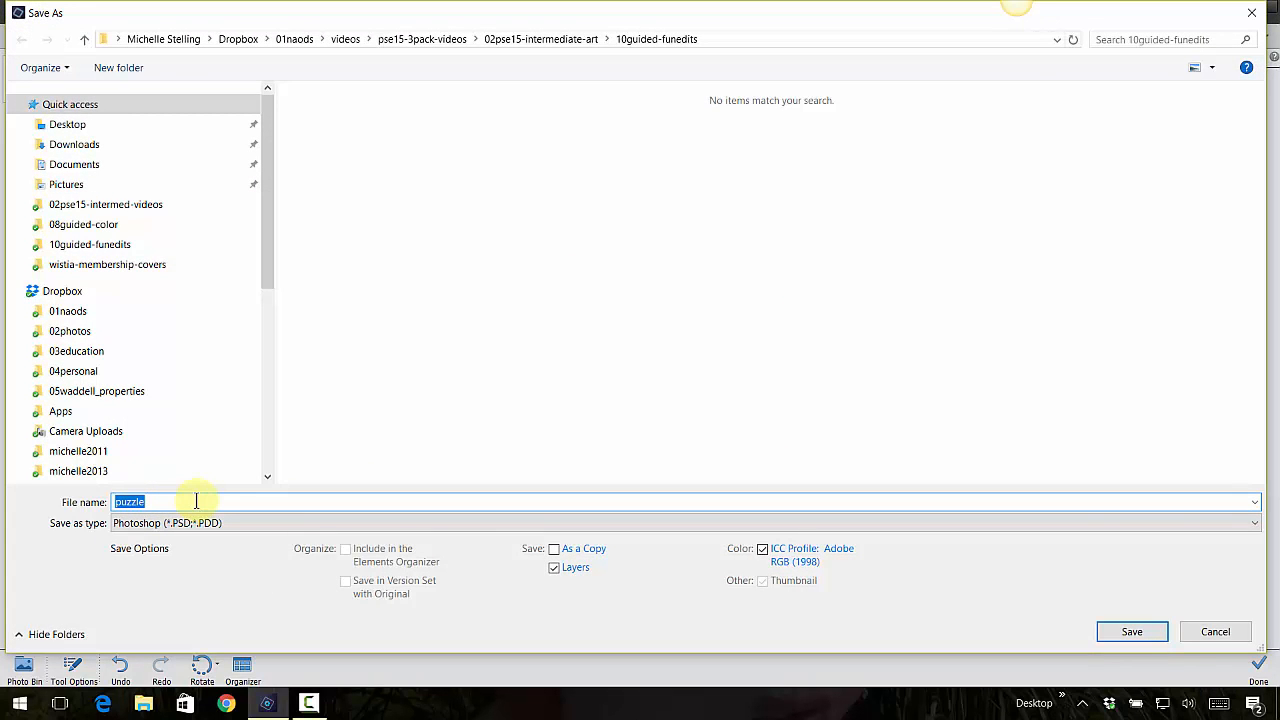
text(painterly)
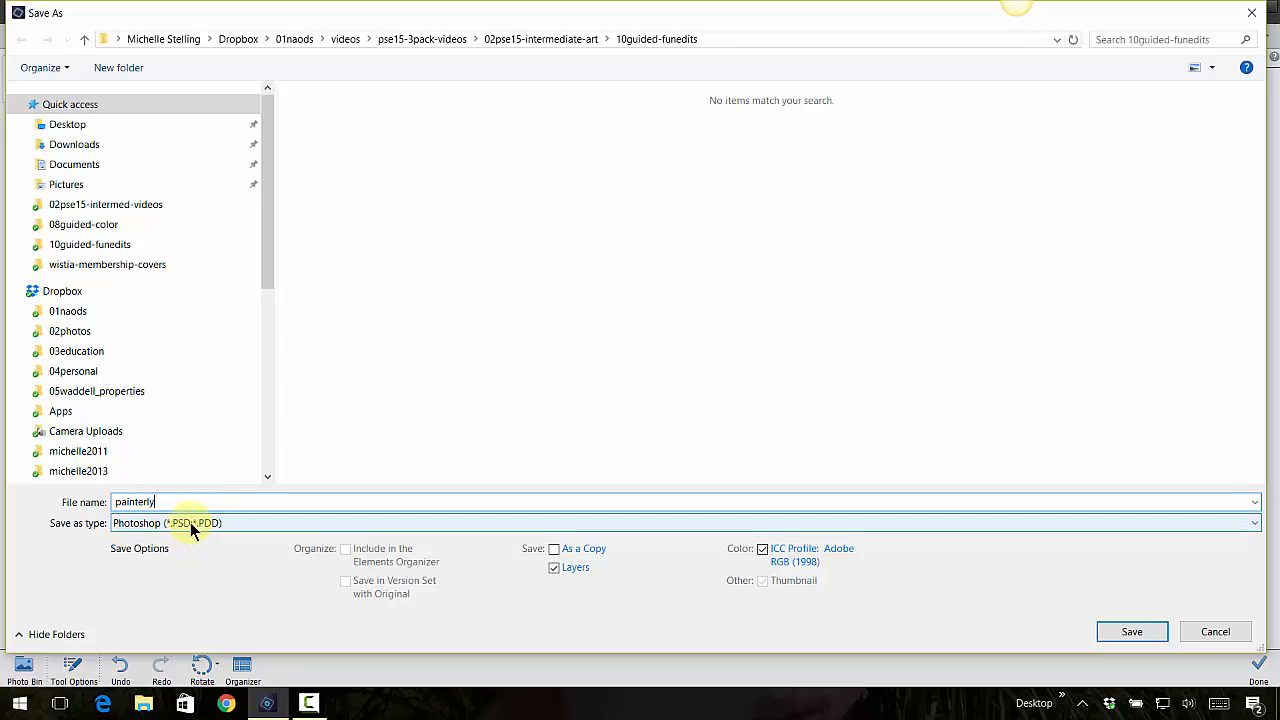
click(189, 525)
click(199, 592)
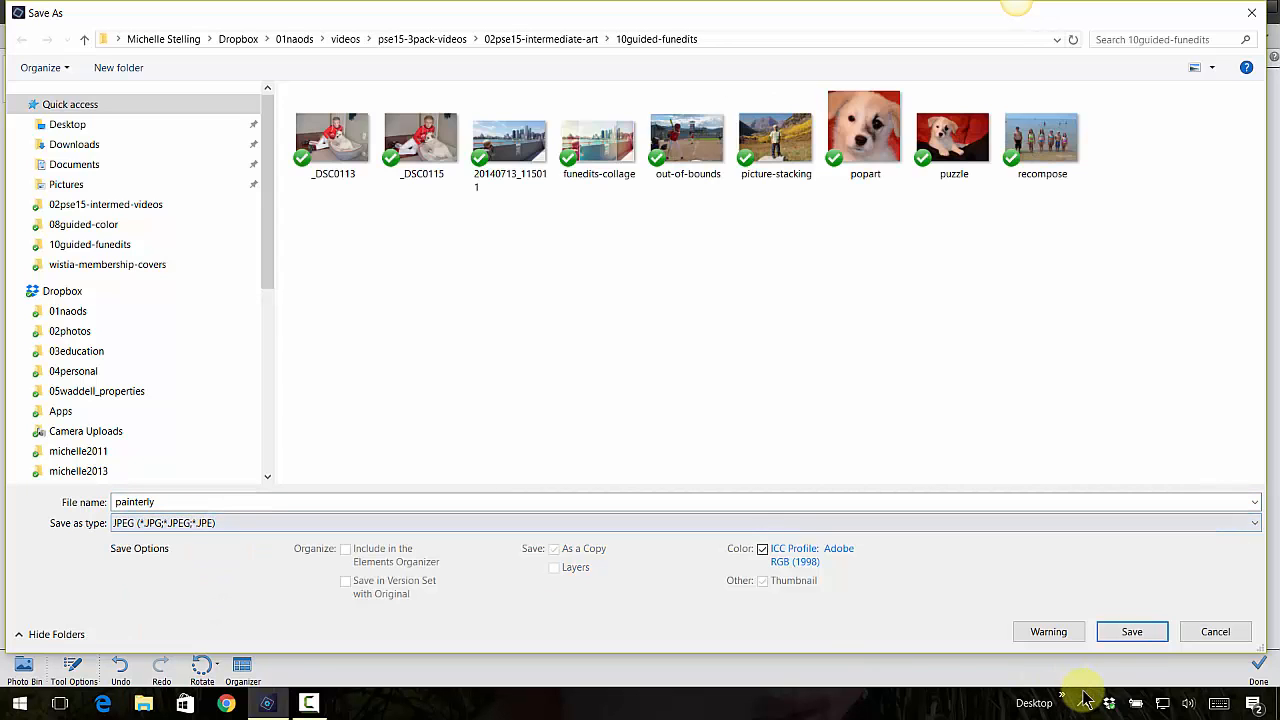
click(1120, 632)
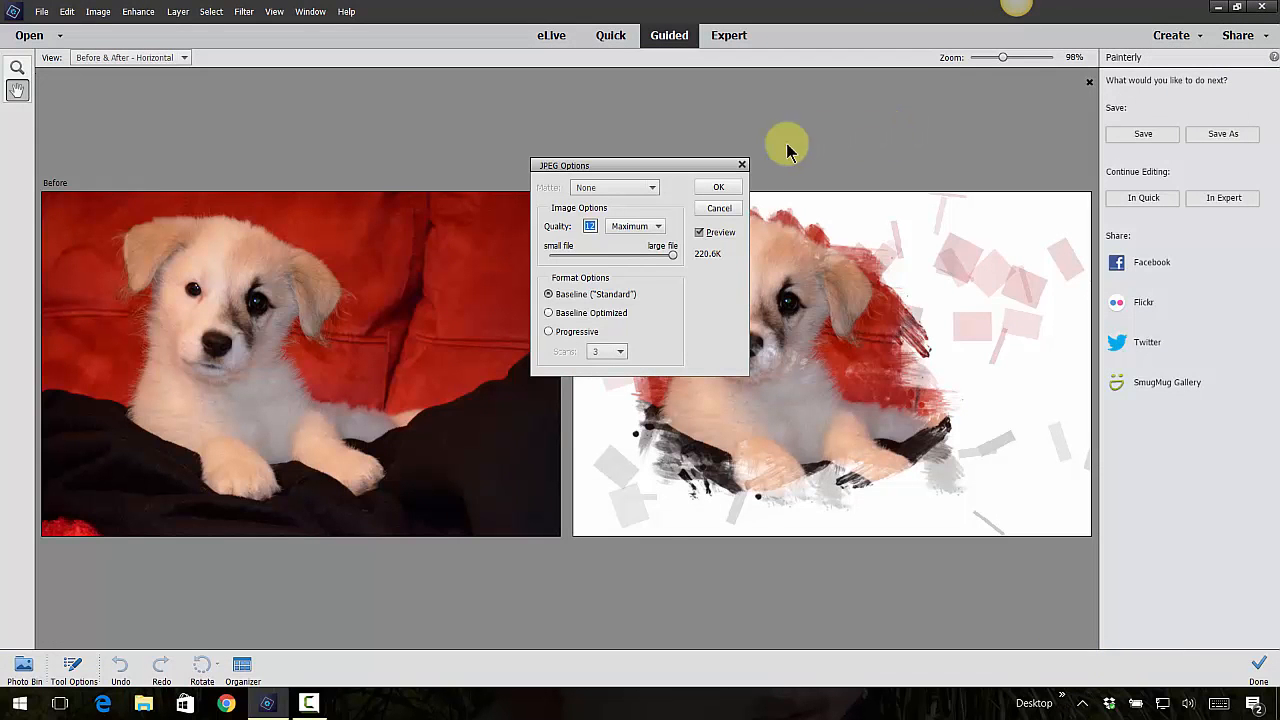
click(718, 187)
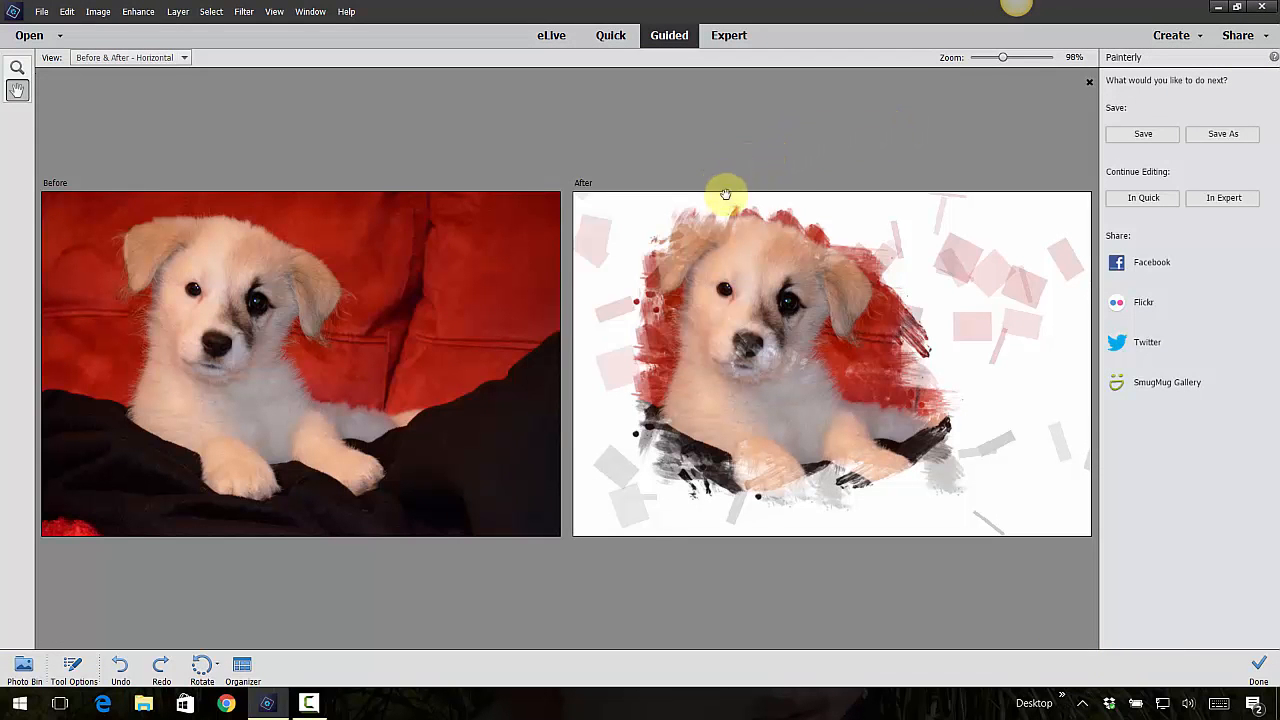
click(1259, 668)
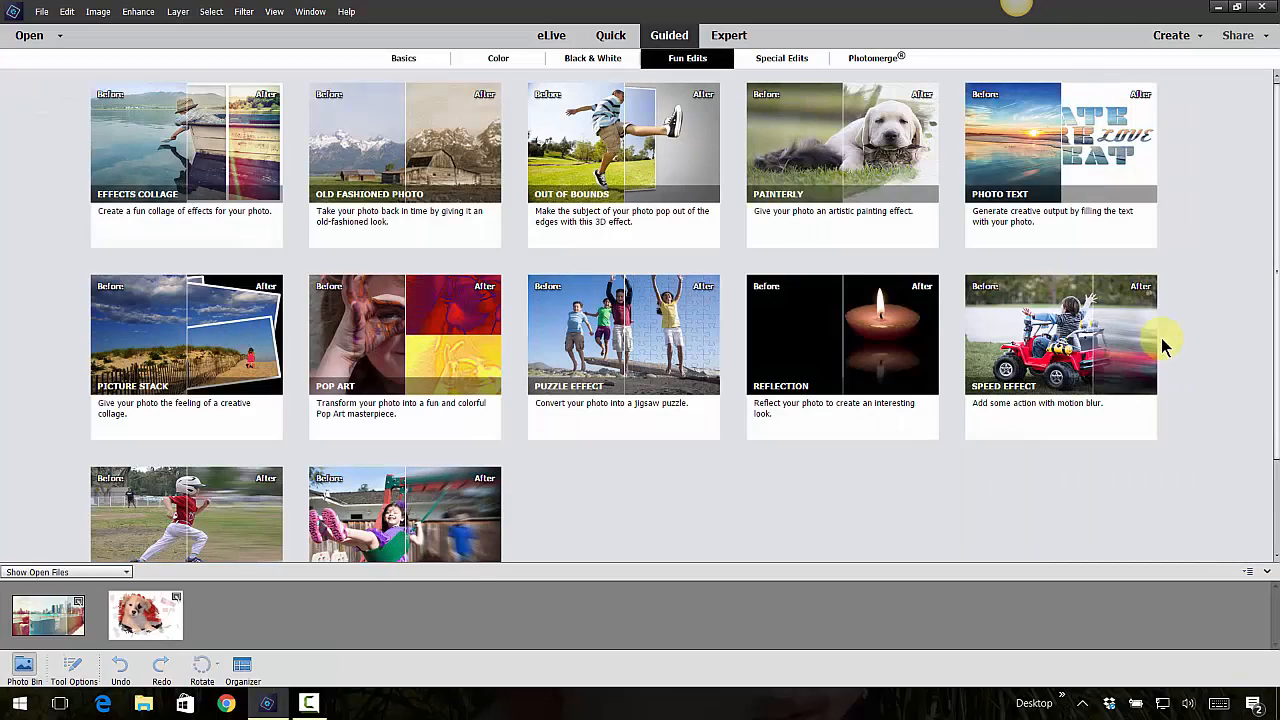